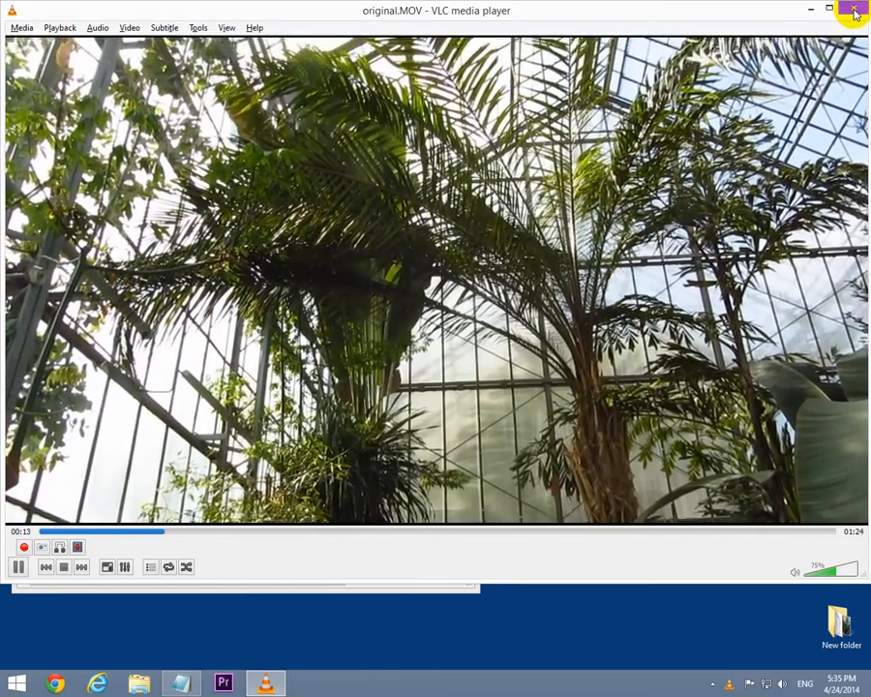
Close the video preview, switch to Premiere Pro and create a new sequence with the HDV 720p editing mode
click(852, 9)
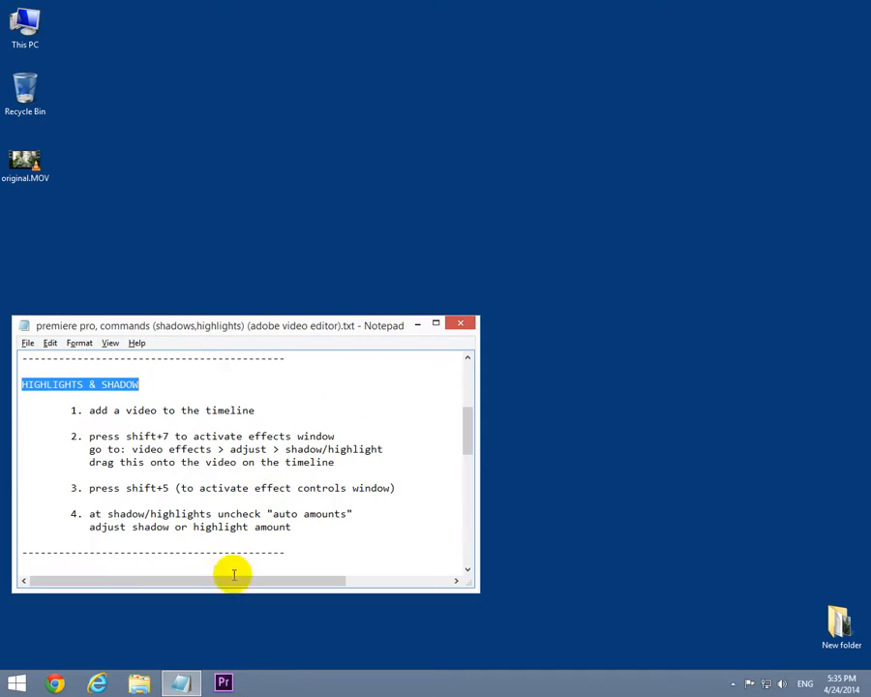
click(224, 684)
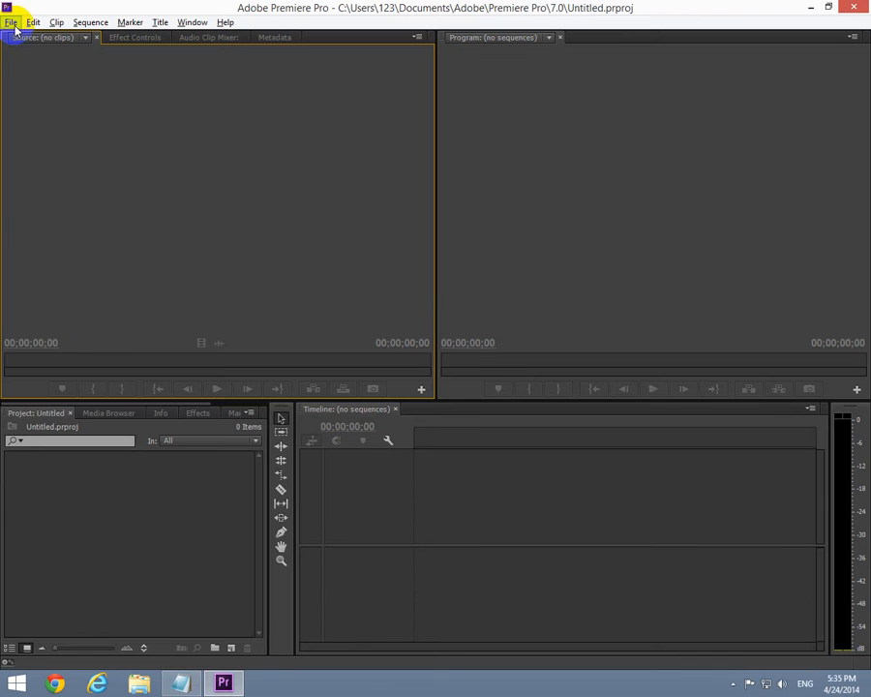
click(12, 22)
mouse_move(58, 39)
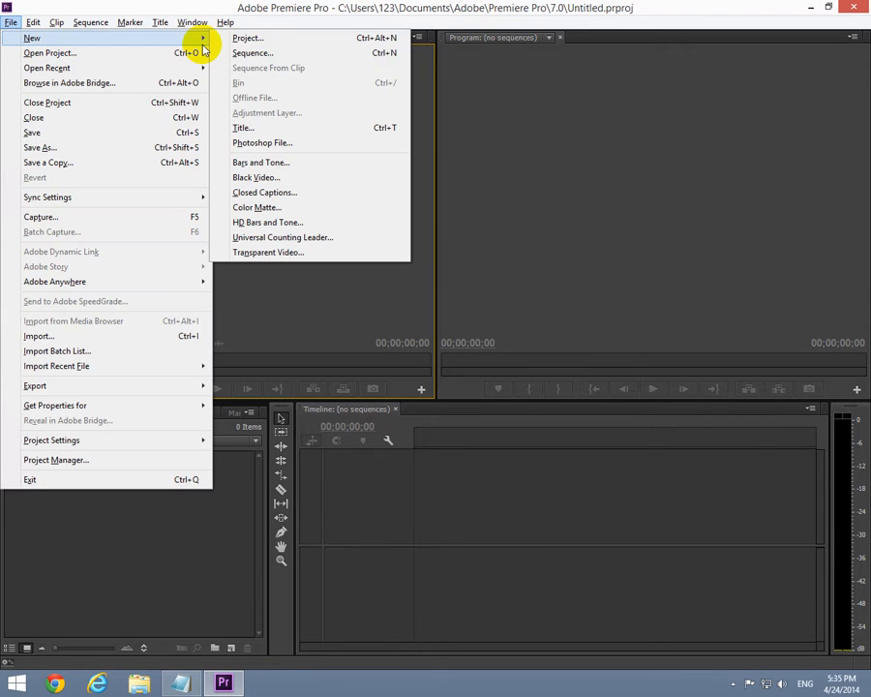
click(249, 55)
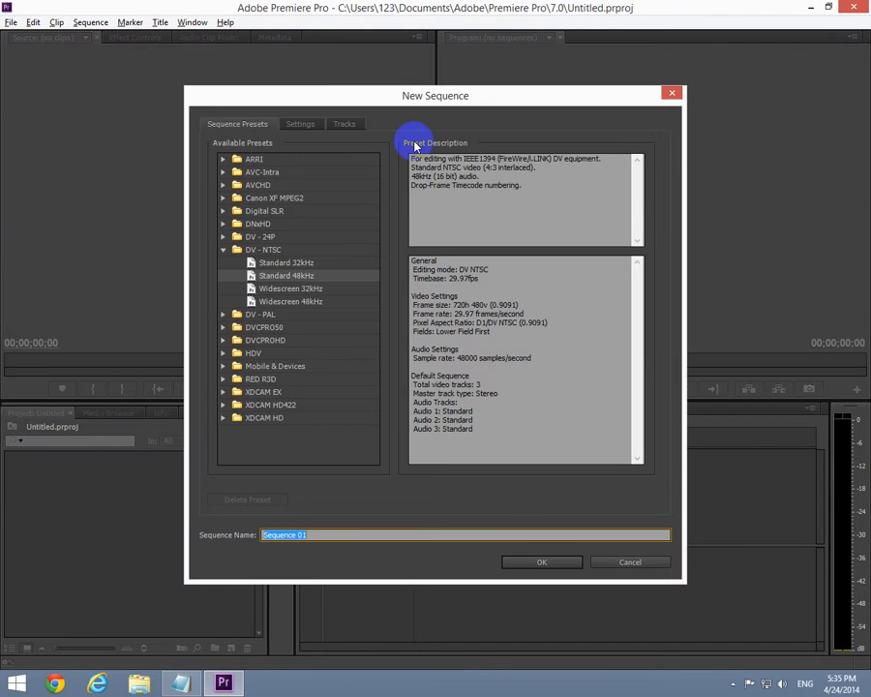
click(302, 125)
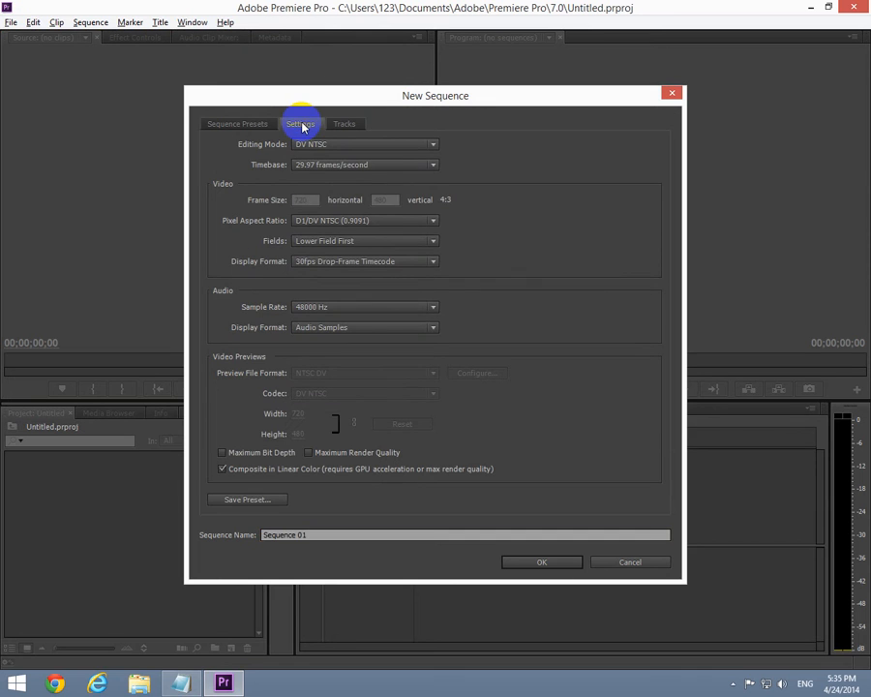
click(368, 145)
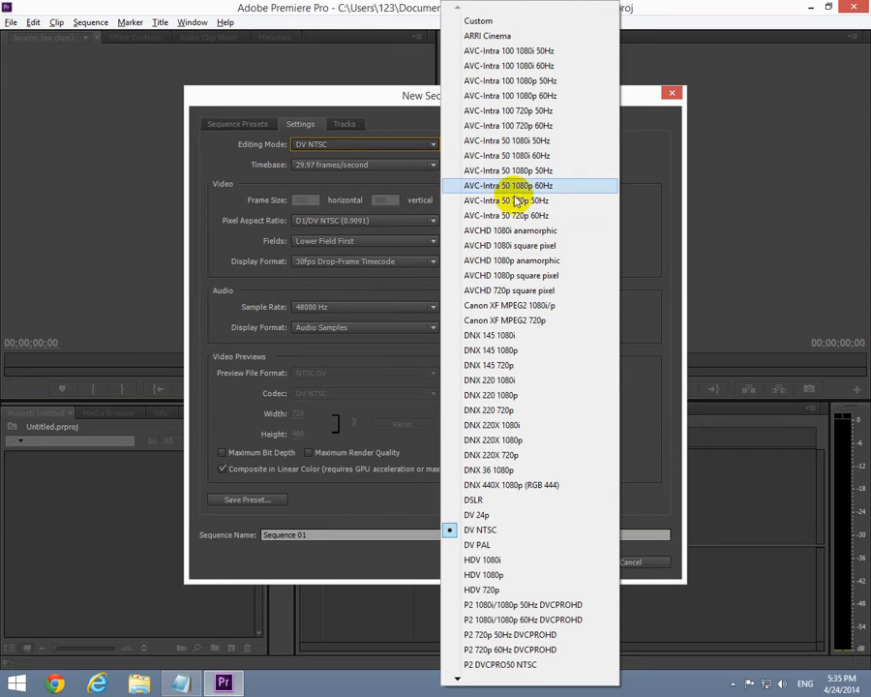
click(484, 589)
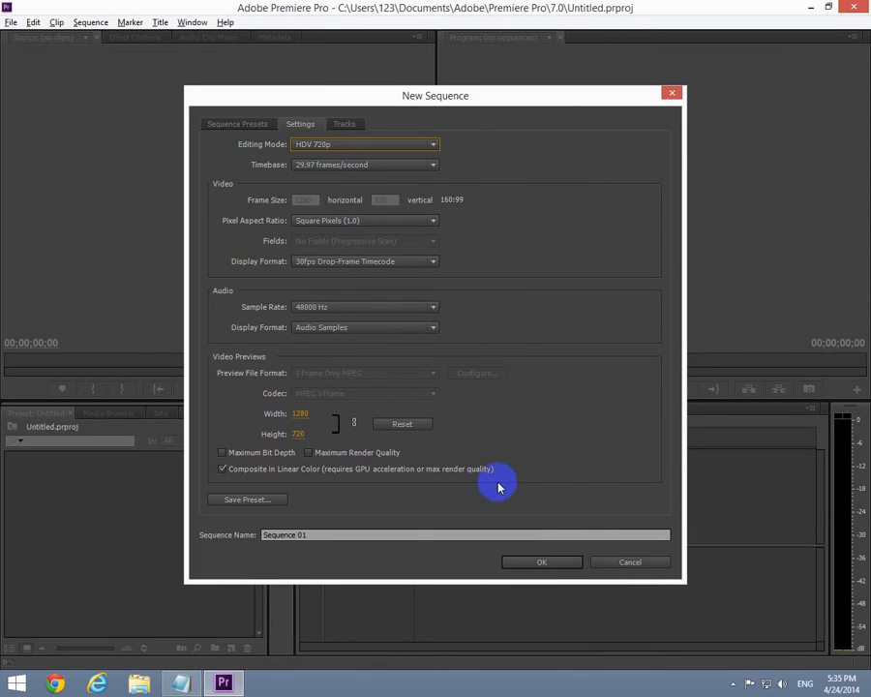
click(549, 564)
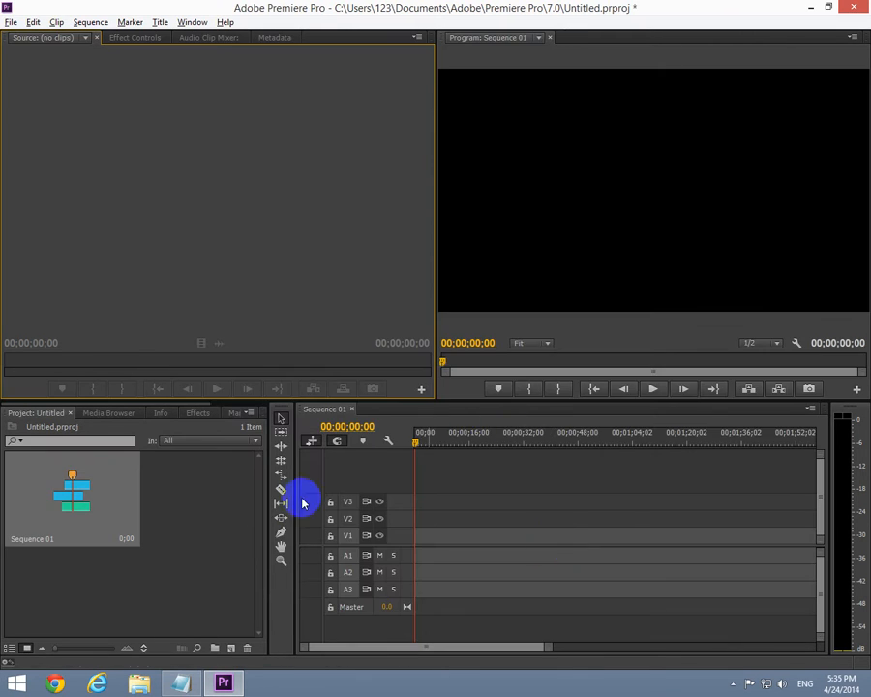
Place original.MOV from the desktop at the start of the sequence's timeline and apply the Shadow/Highlight video effect to it
click(223, 682)
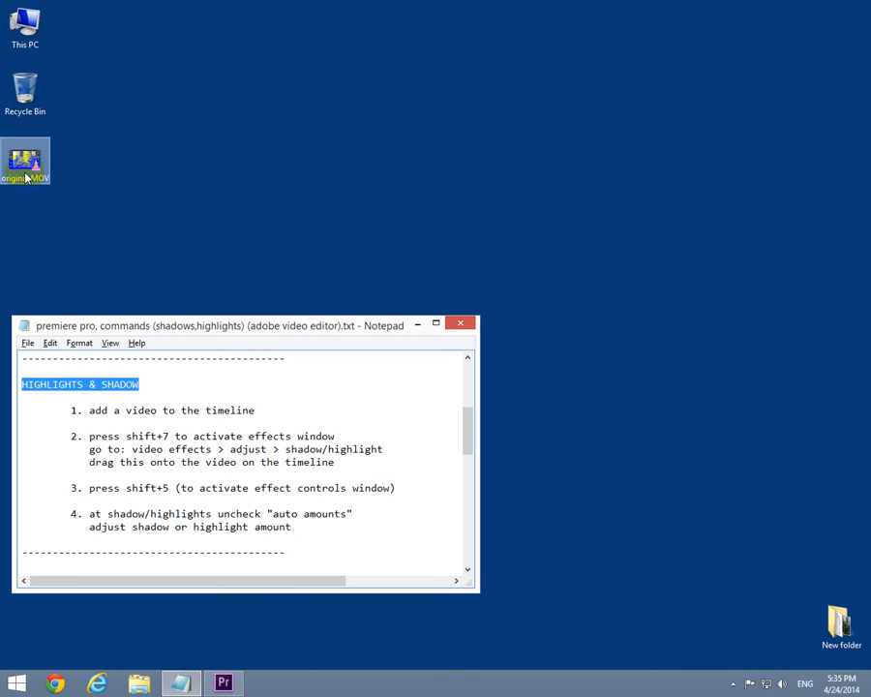
drag(25, 167, 412, 569)
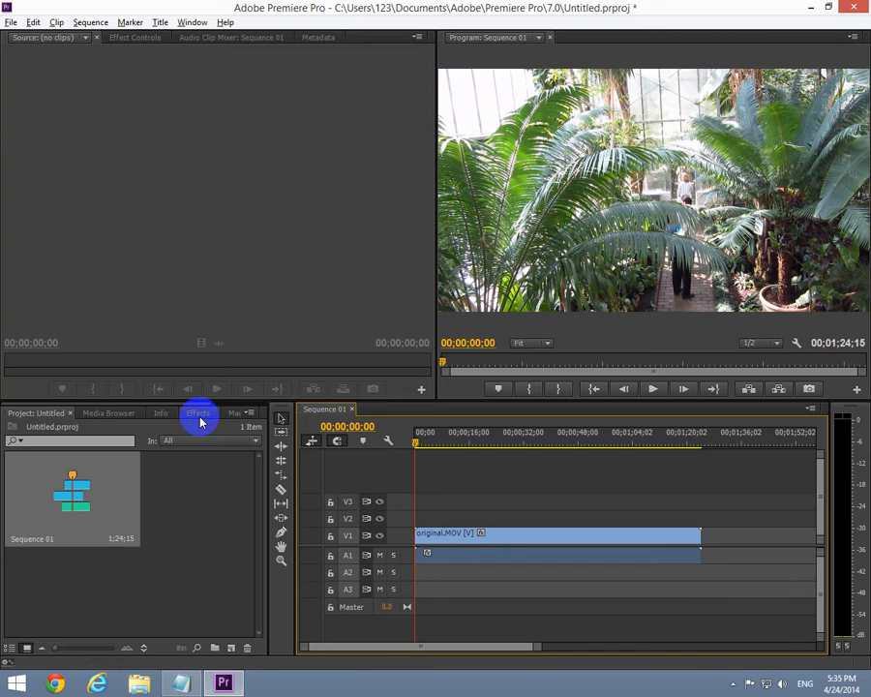
click(198, 413)
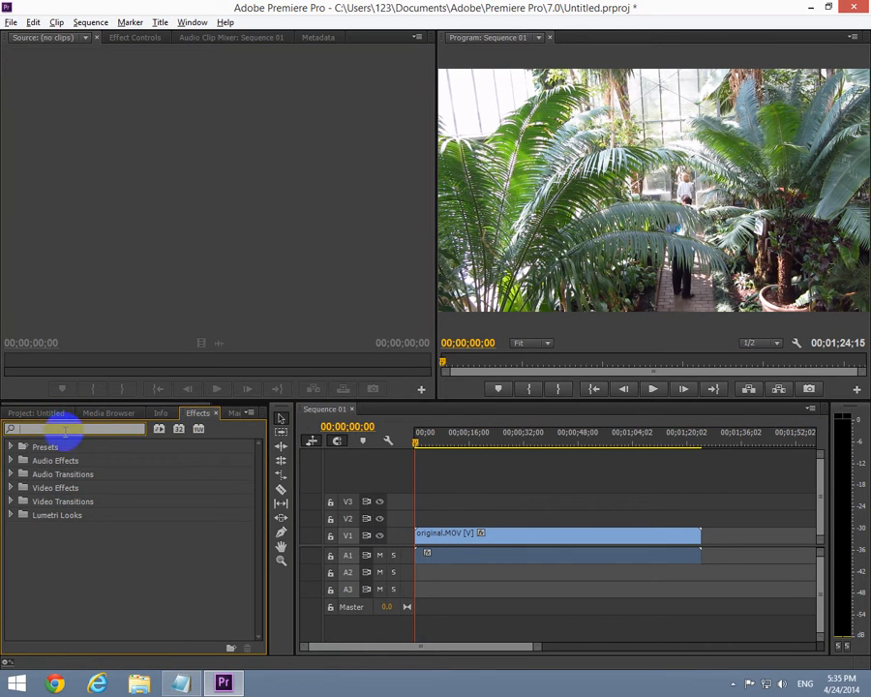
text(shadow)
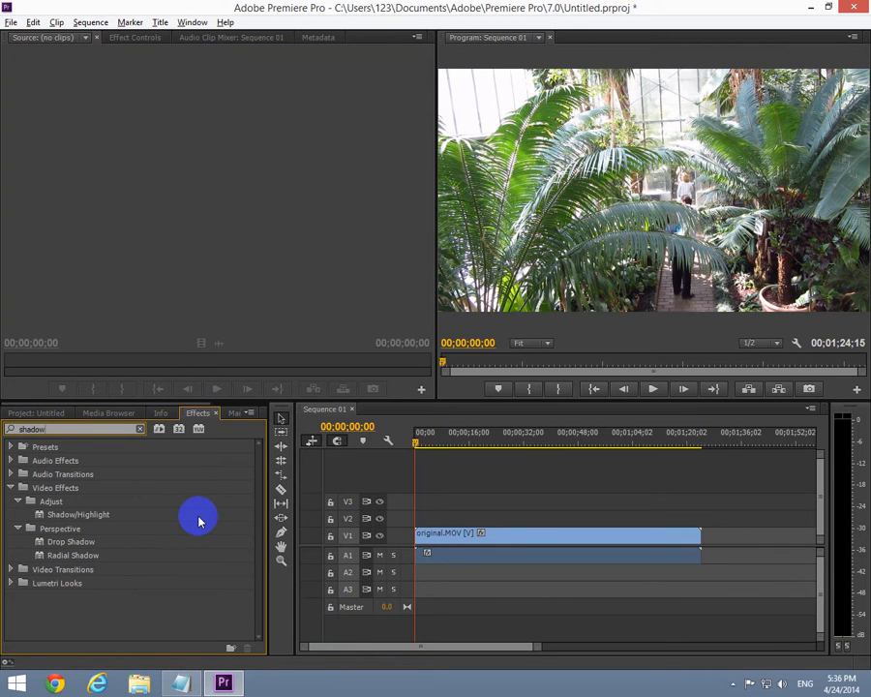
click(95, 515)
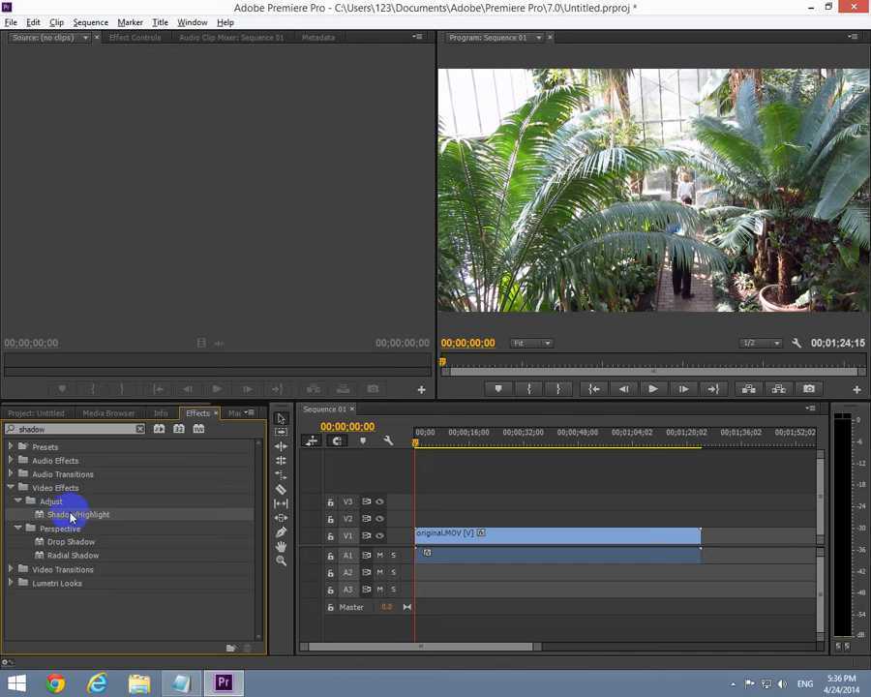
drag(69, 517, 510, 537)
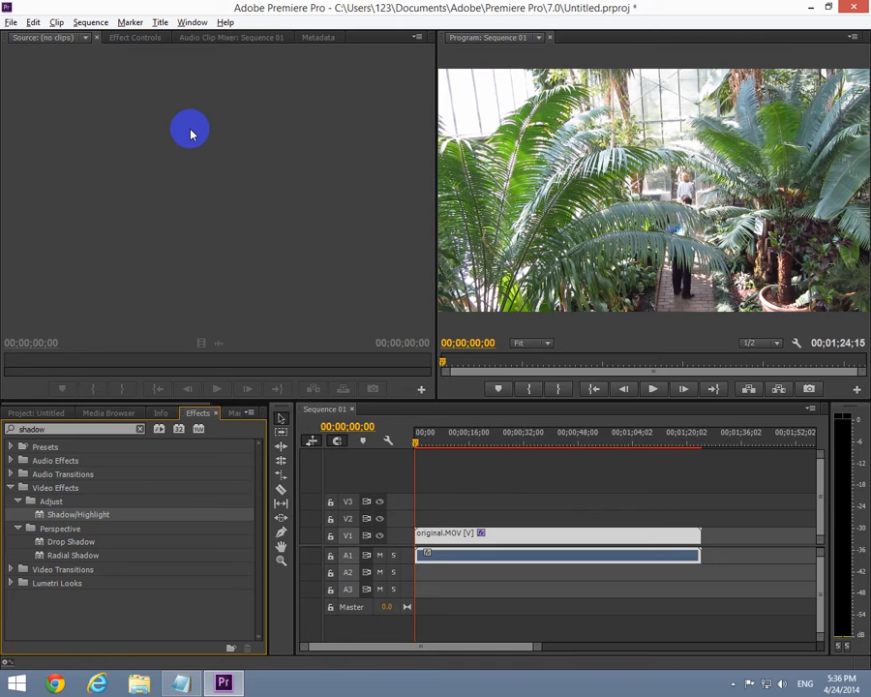
Show the clip's effect controls and turn off Auto Amounts for the Shadow/Highlight effect
key(shift+5)
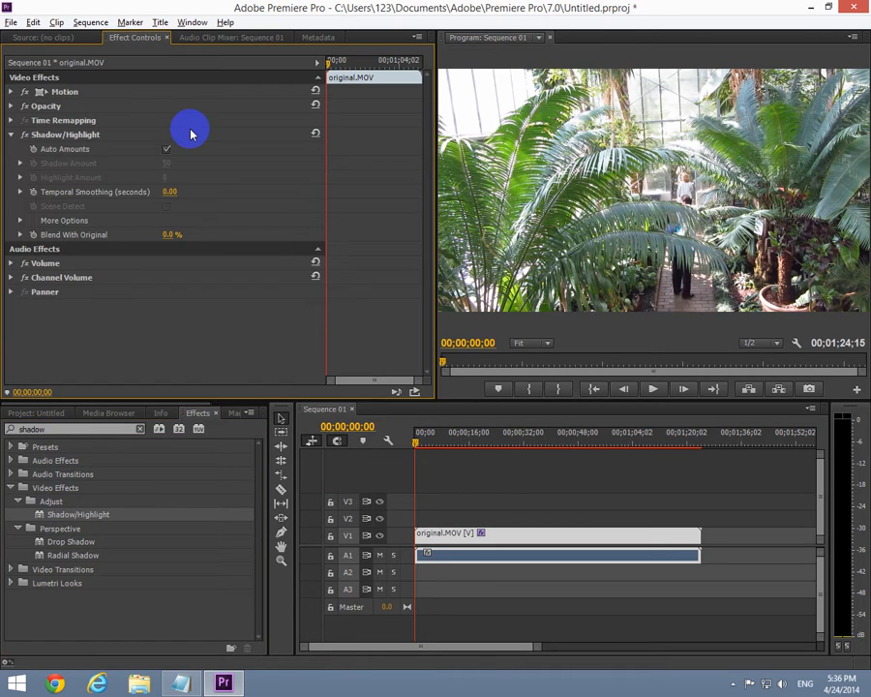
click(51, 137)
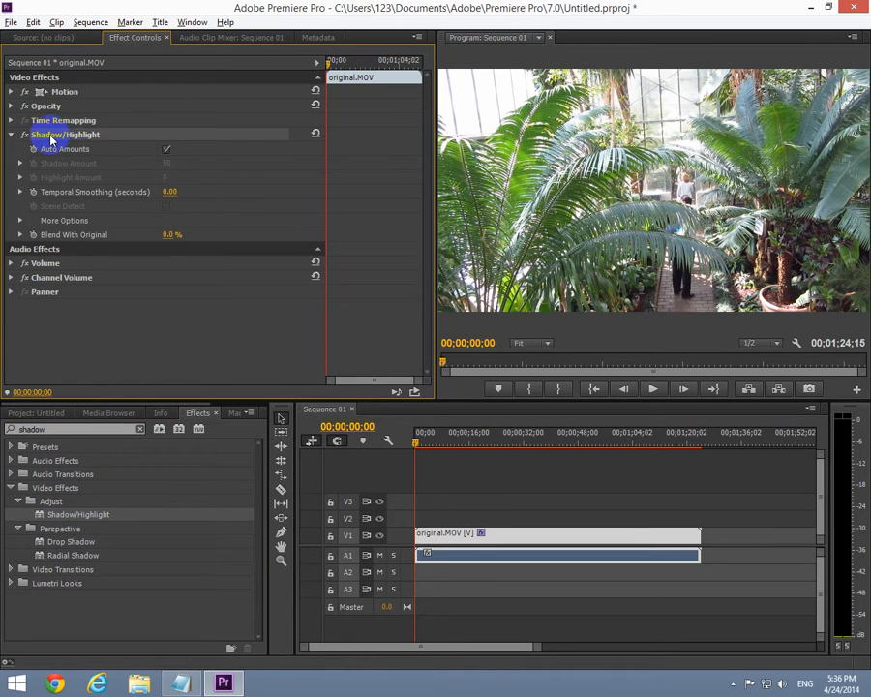
click(167, 151)
click(166, 151)
click(166, 152)
click(167, 152)
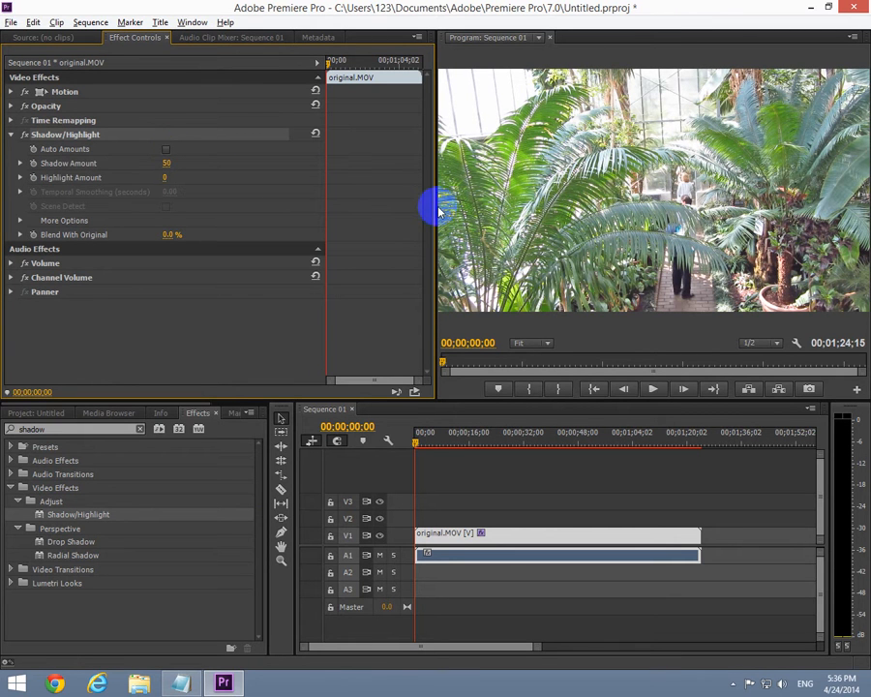
Enlarge the program preview and set the Shadow/Highlight effect's Shadow Amount to 0 and Highlight Amount to 50
drag(434, 215, 356, 242)
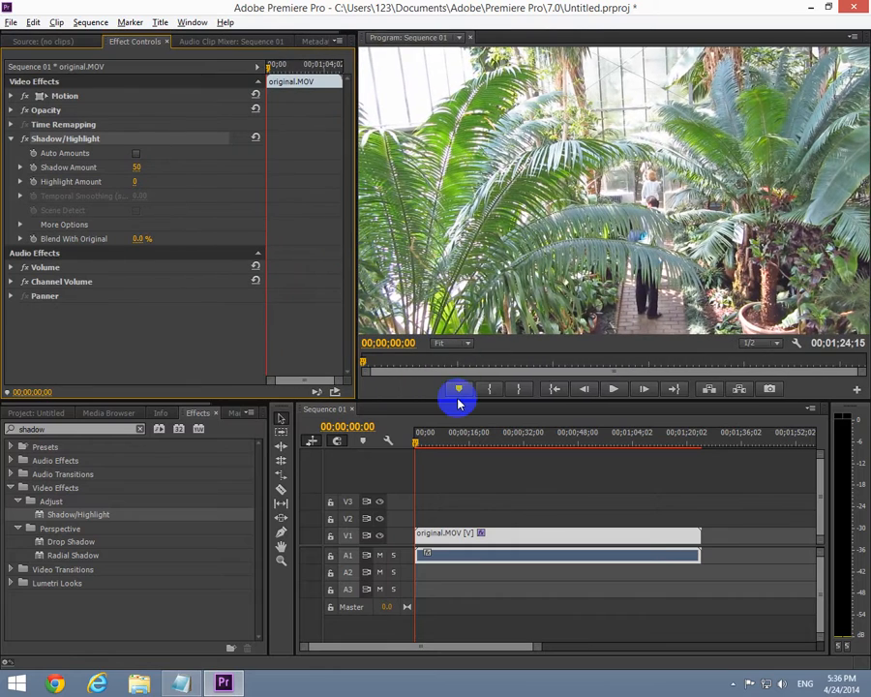
drag(457, 400, 454, 467)
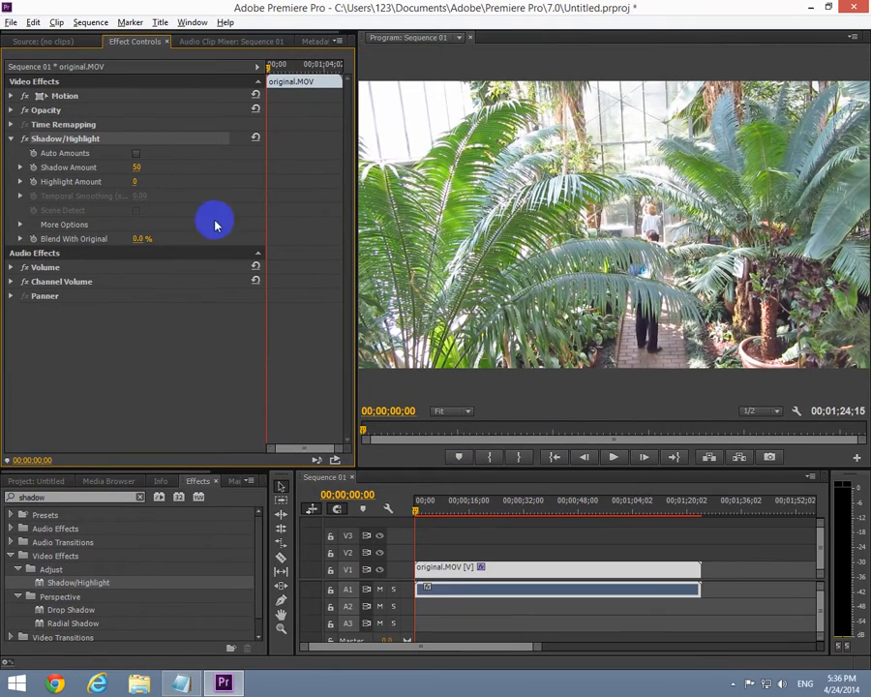
click(138, 169)
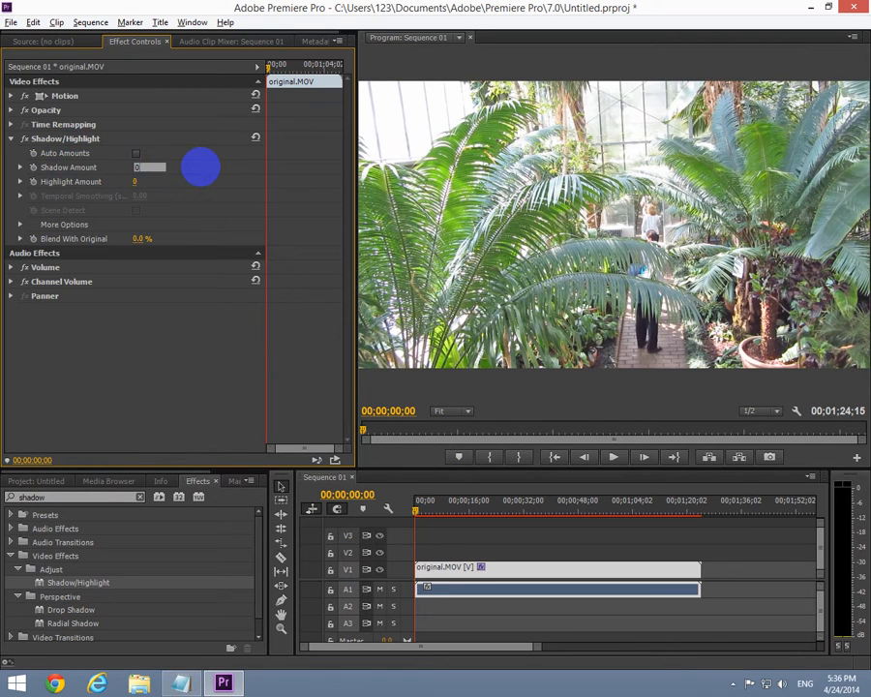
text(0)
key(Return)
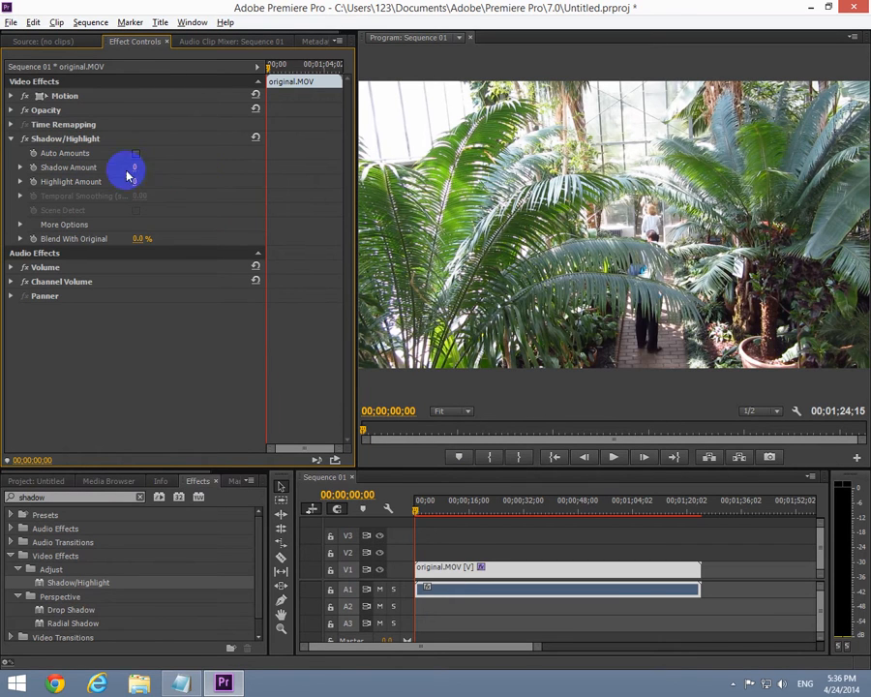
click(135, 184)
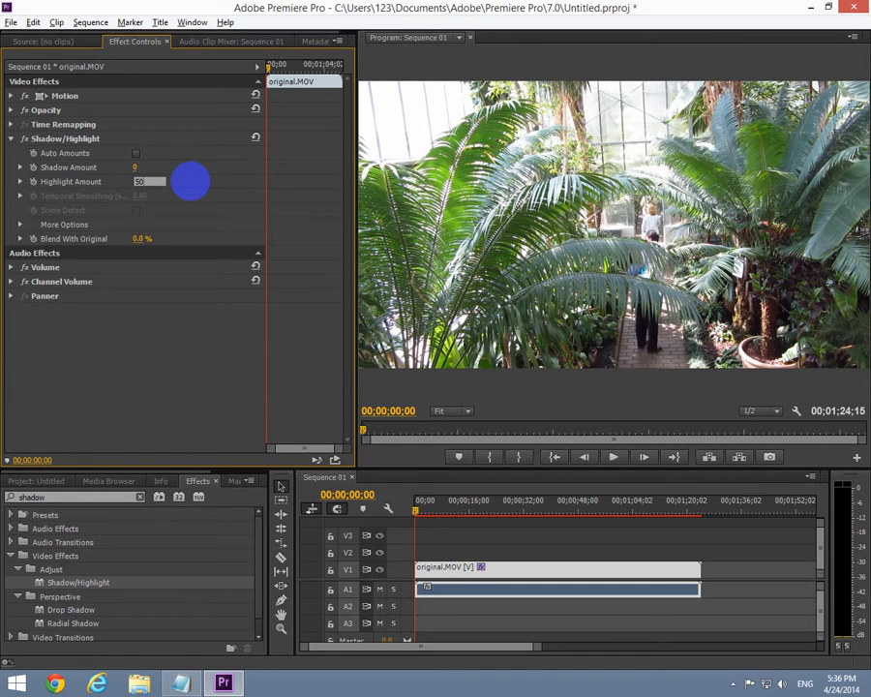
text(50)
key(Return)
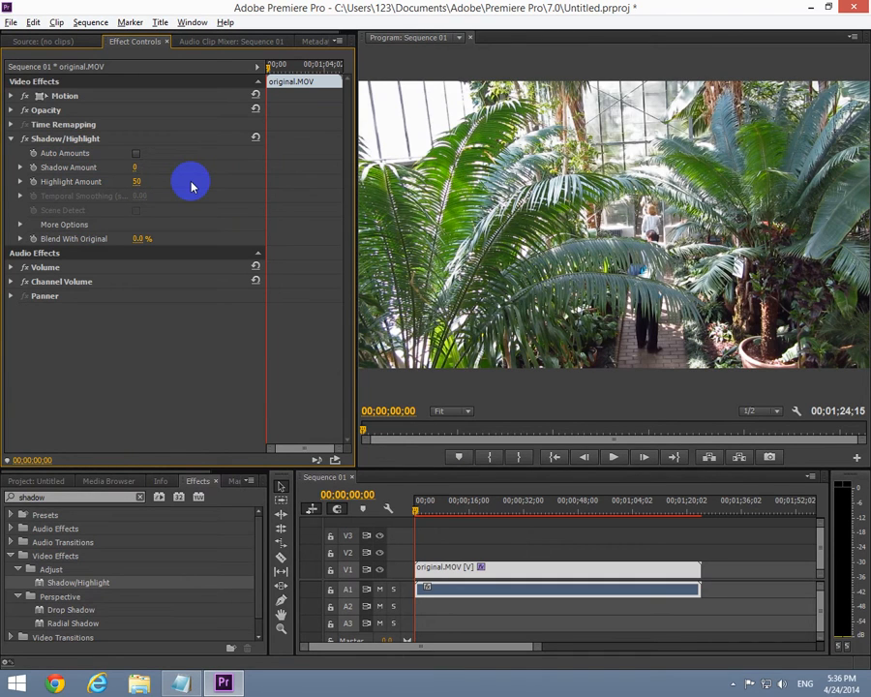
Compare the clip with the Shadow/Highlight effect off and on, and play the opening seconds of the sequence with it enabled
click(24, 141)
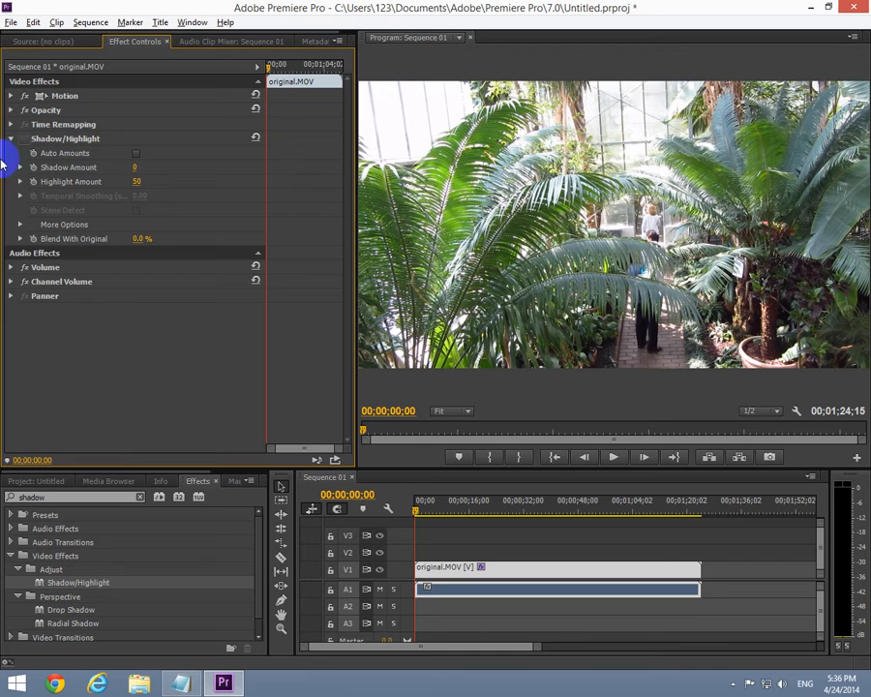
click(25, 141)
click(25, 141)
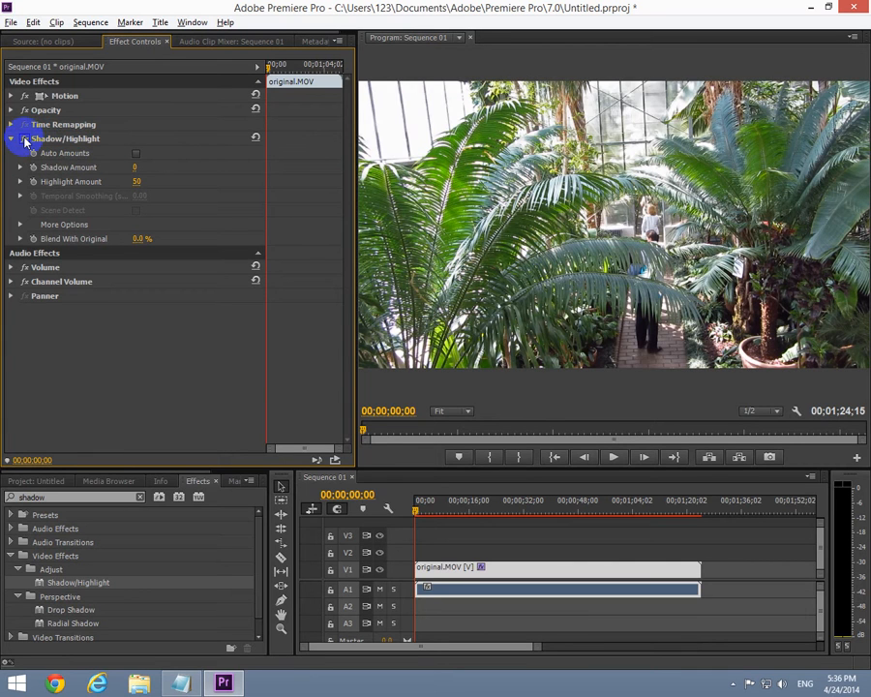
click(25, 142)
click(25, 141)
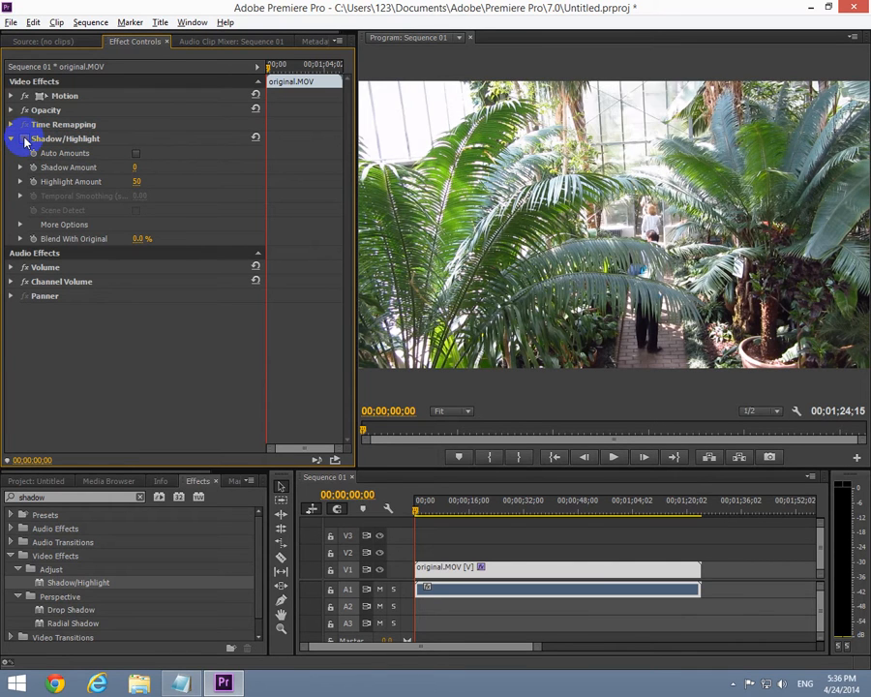
click(25, 141)
click(25, 142)
click(25, 141)
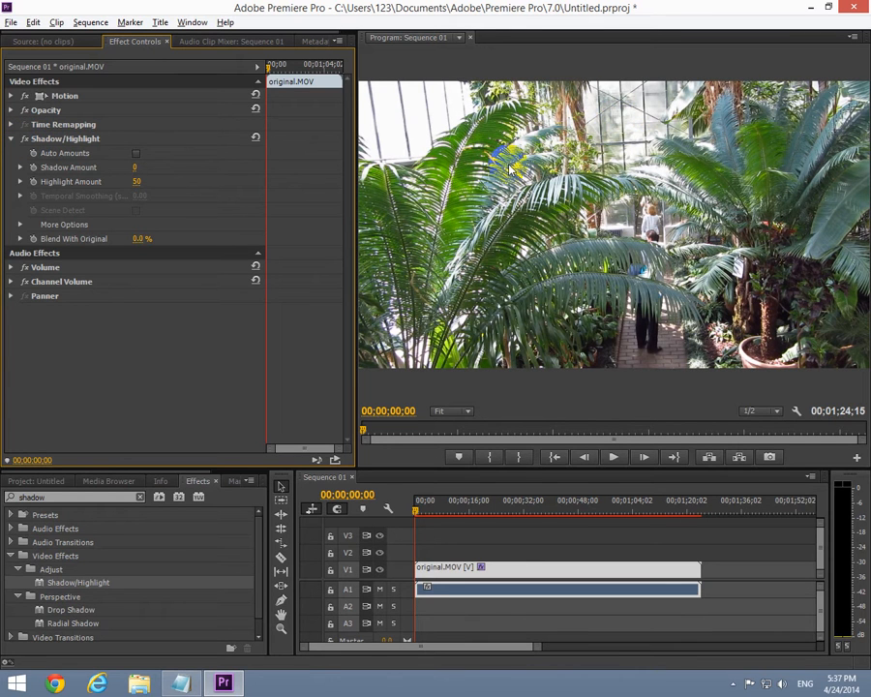
click(613, 457)
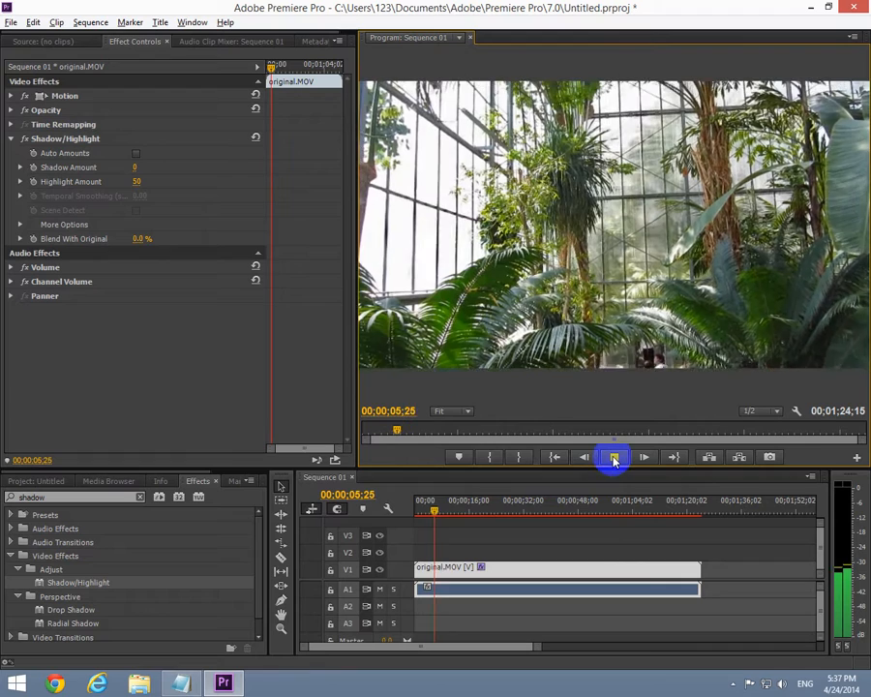
click(615, 459)
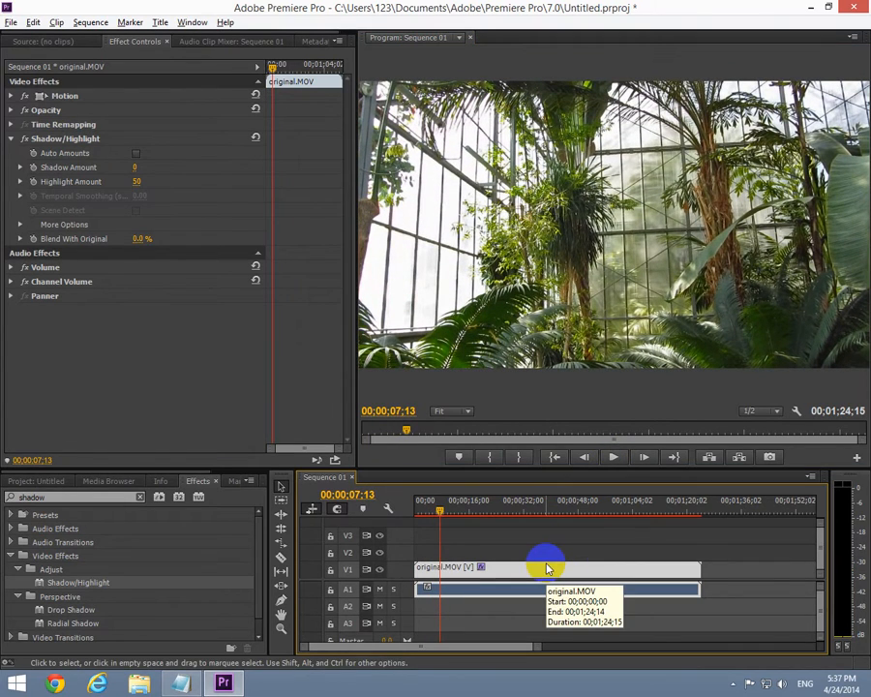
Open the export settings for the sequence, enlarge the dialog to the screen's upper edge, and keep AVI as the format
key(ctrl+m)
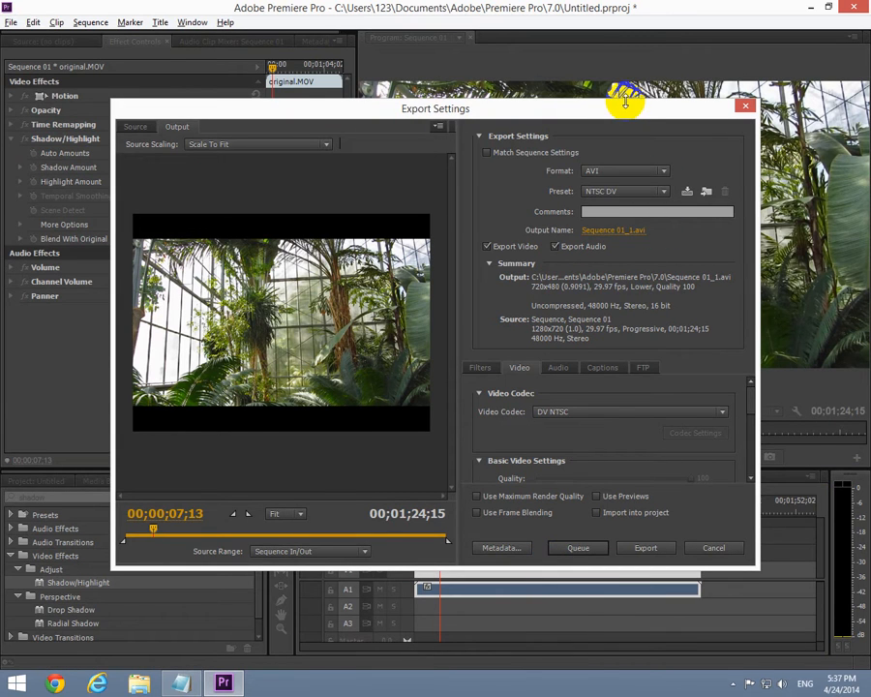
drag(624, 102, 628, 6)
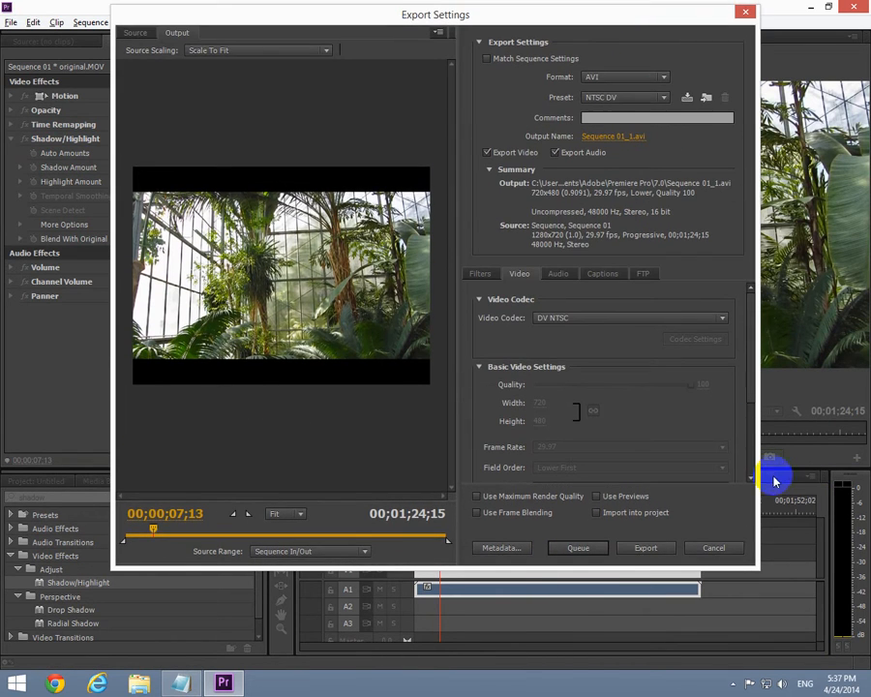
drag(759, 474, 806, 478)
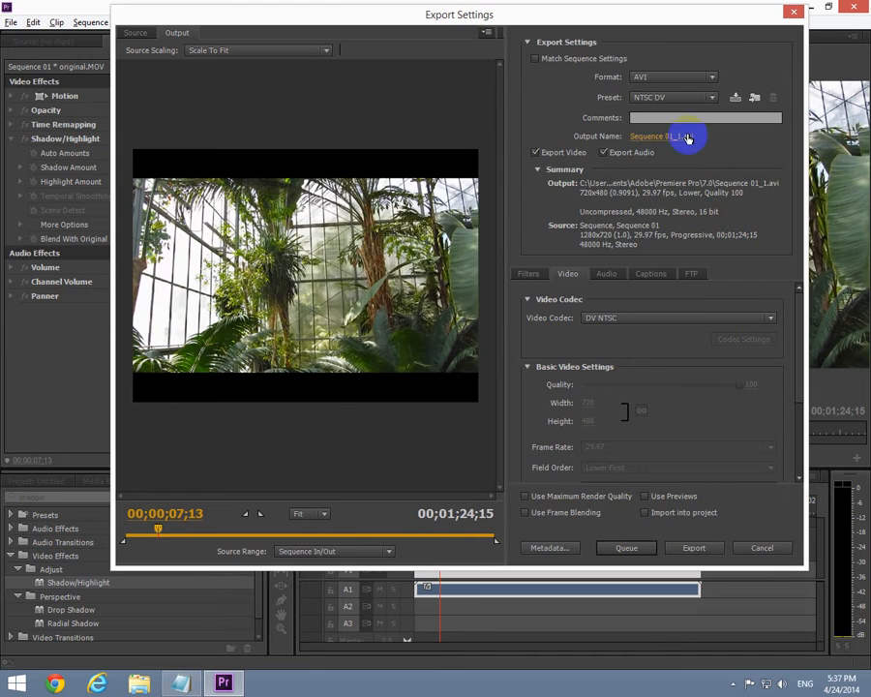
click(689, 77)
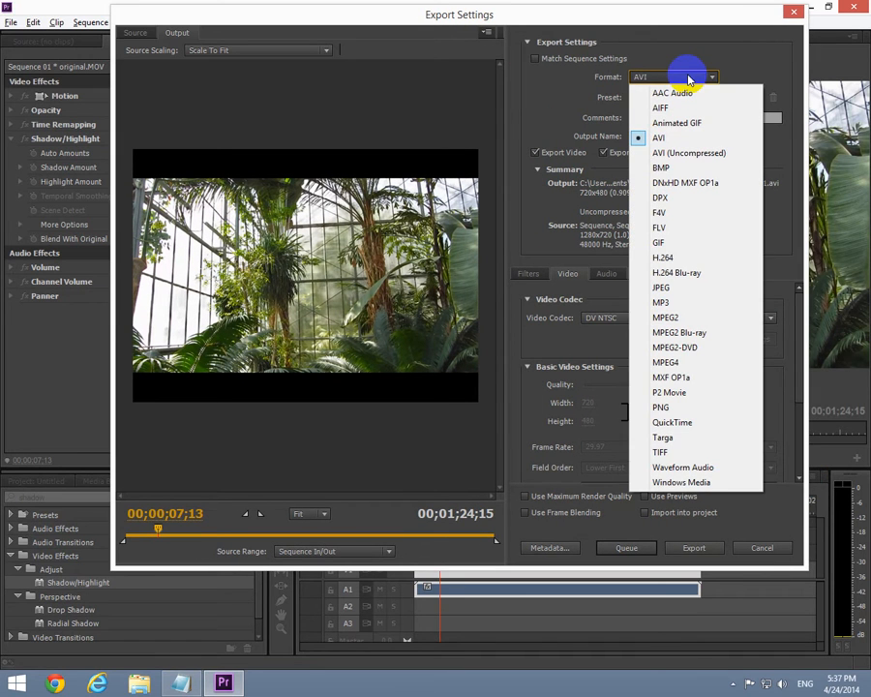
click(690, 77)
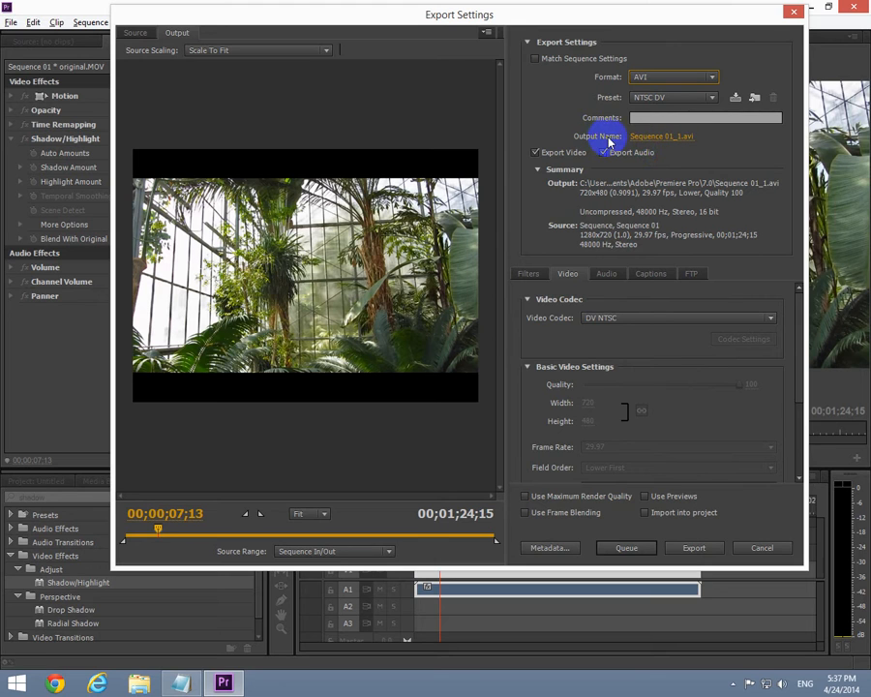
Set the export's output file to the name modified in the desktop folder
click(666, 136)
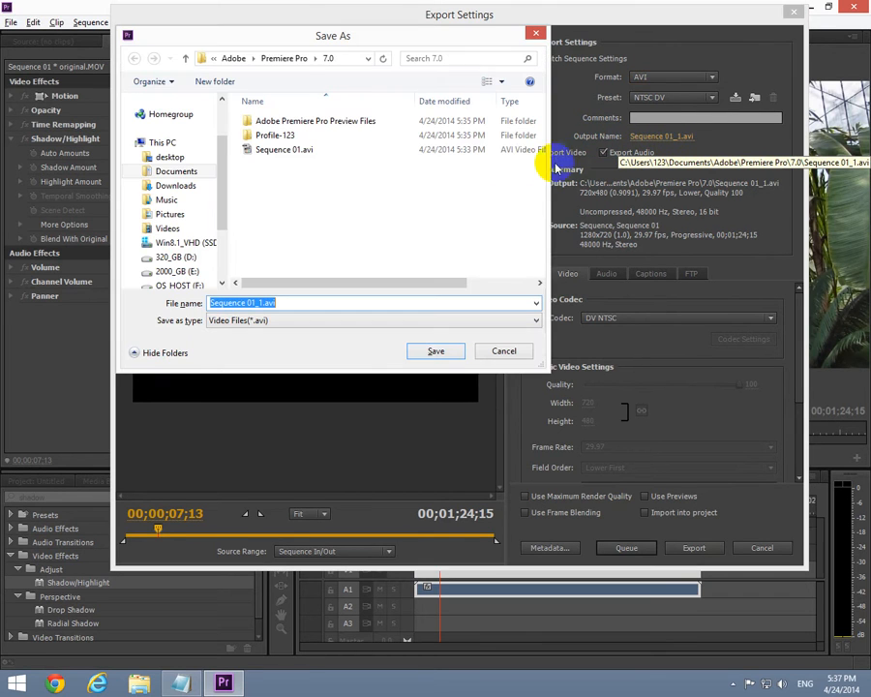
click(173, 159)
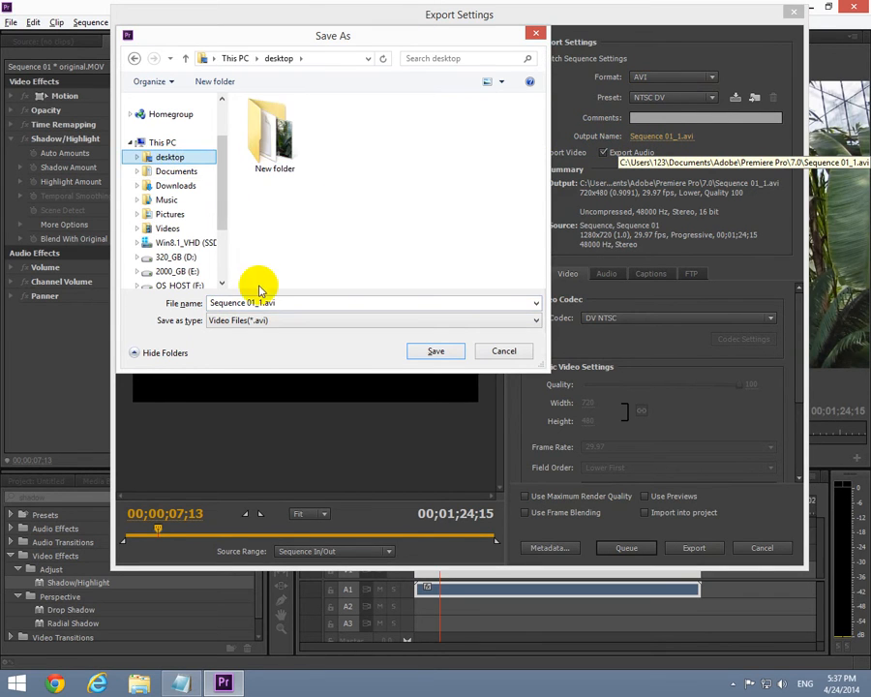
click(302, 302)
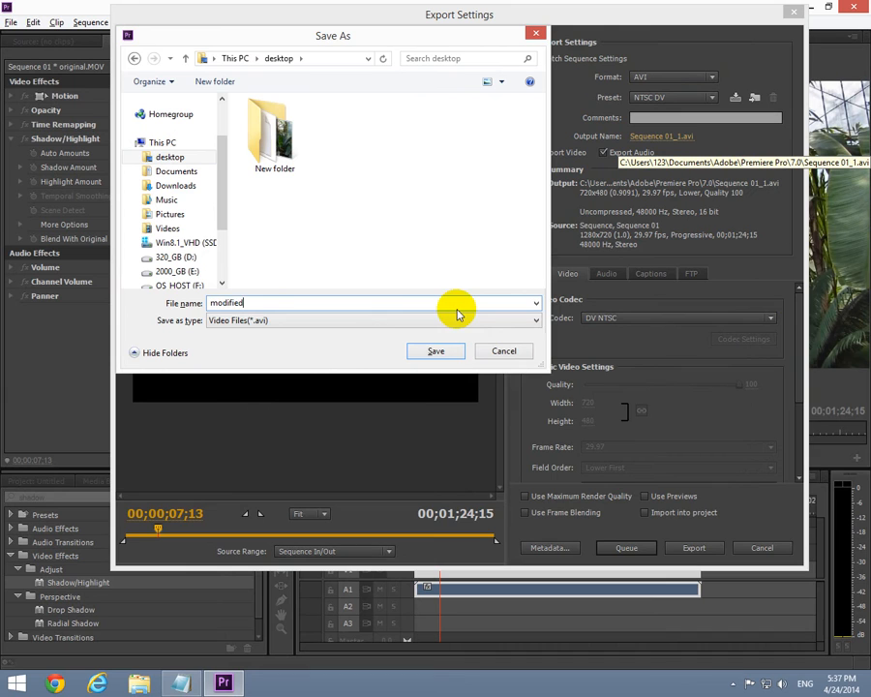
text(modified)
click(436, 352)
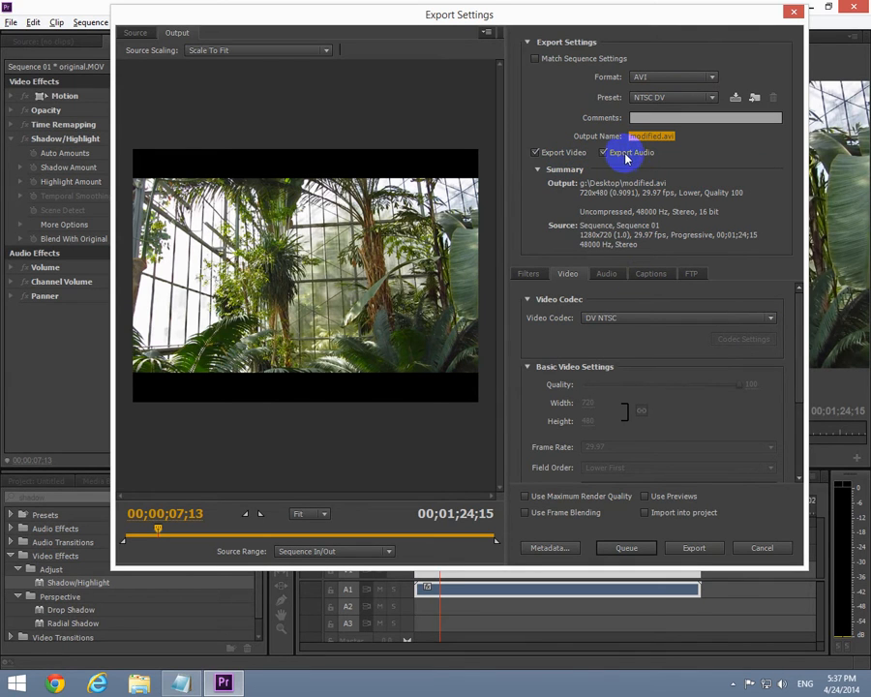
Choose the Lagarith Lossless Codec, unlink width and height, and set the output frame size to 1280 by 720
click(600, 317)
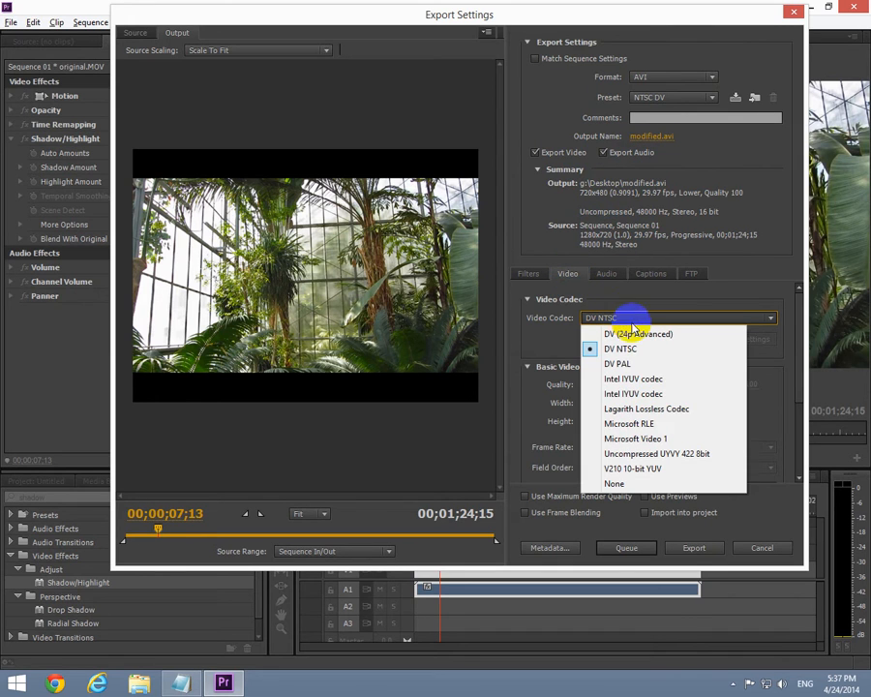
click(660, 414)
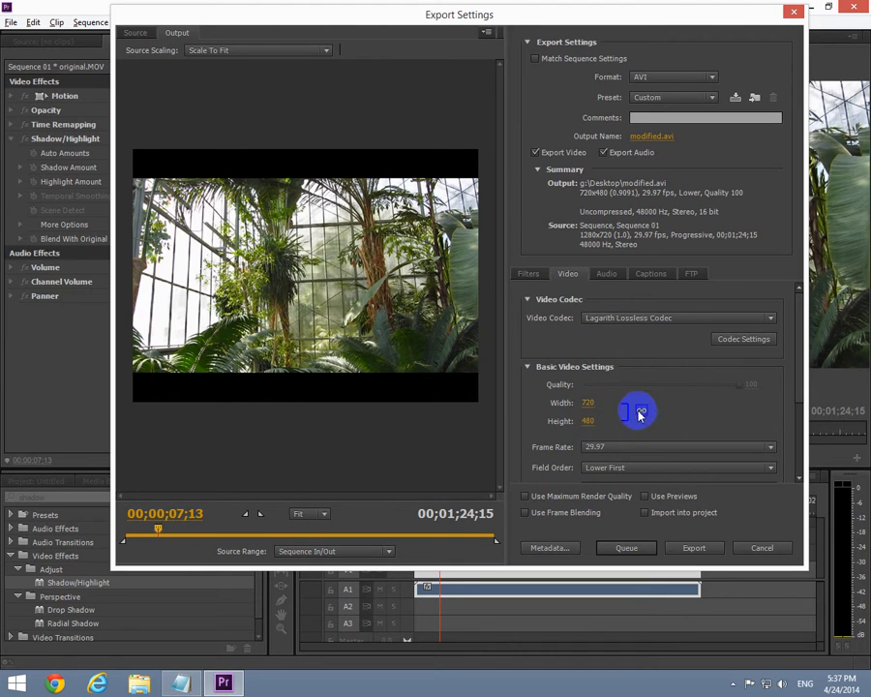
click(643, 413)
click(585, 403)
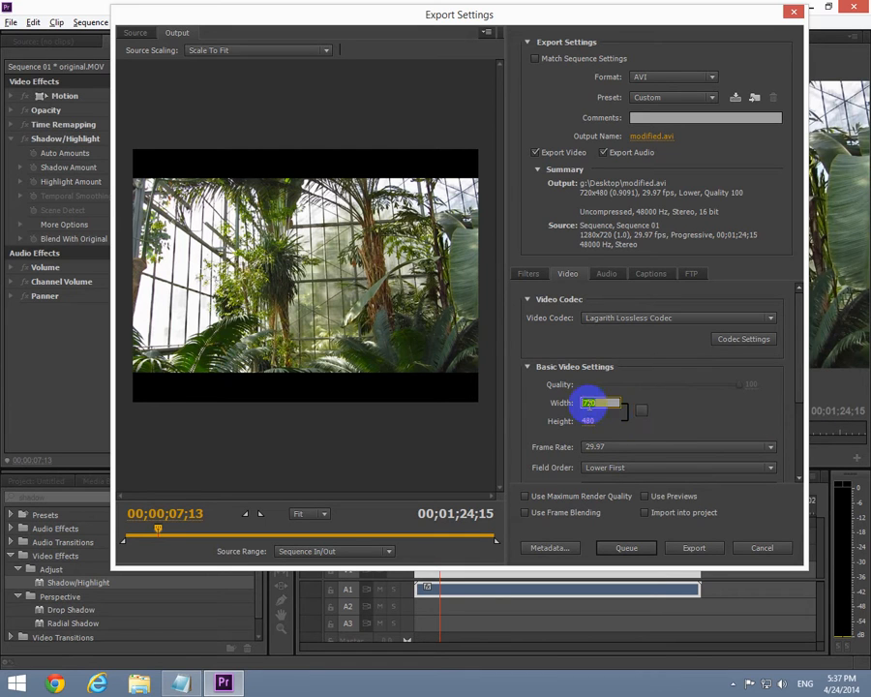
click(645, 414)
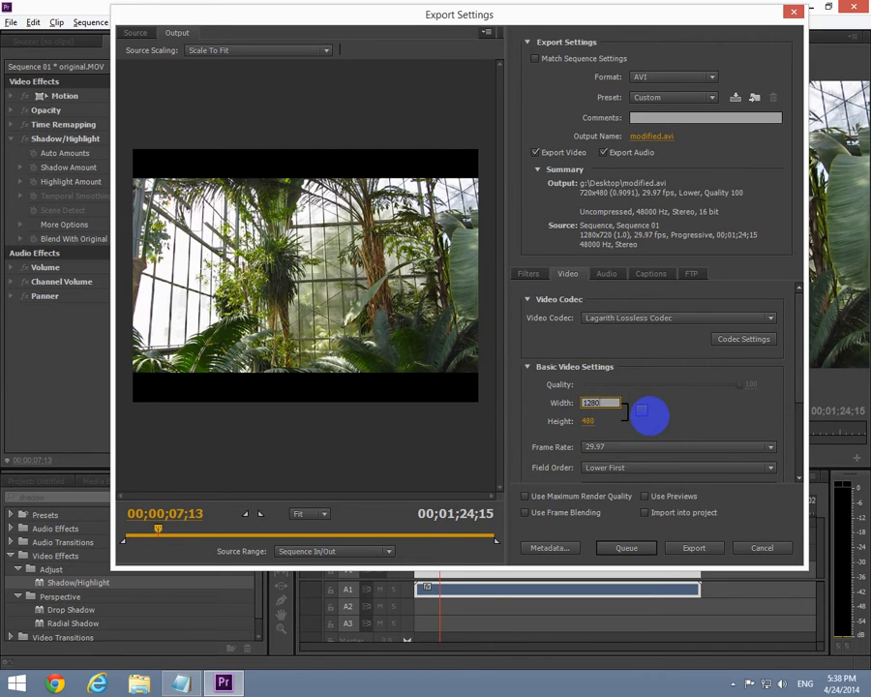
key(Tab)
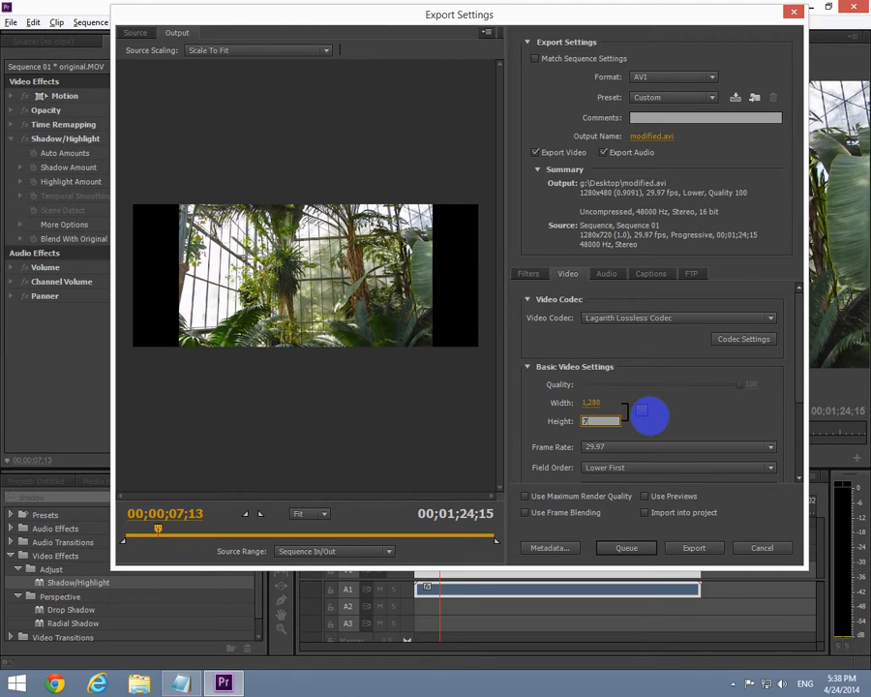
text(720)
key(Return)
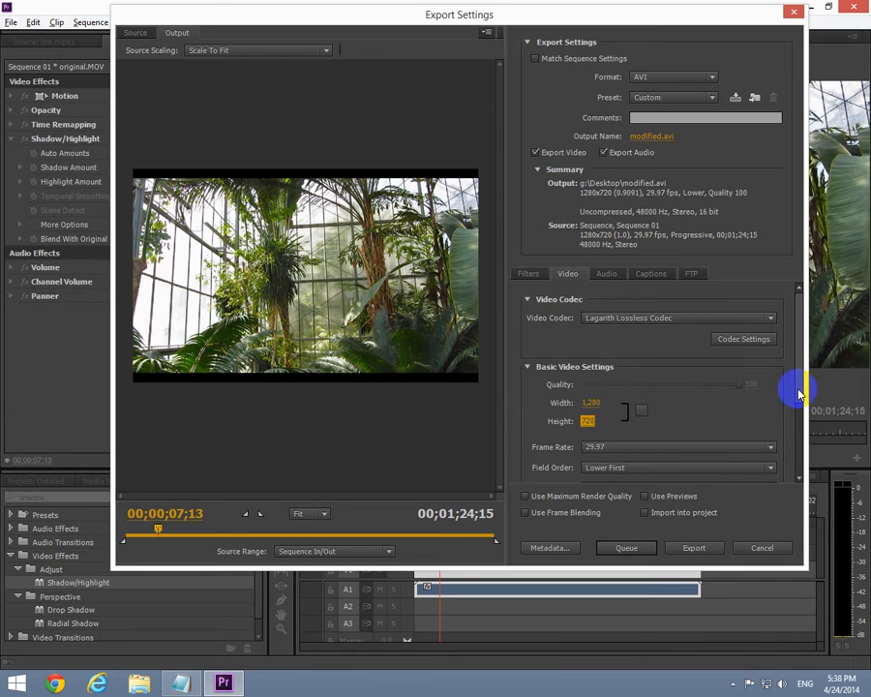
Set the export's pixel aspect to Square Pixels (1.0) and start exporting the video
scroll(799, 392, down, 3)
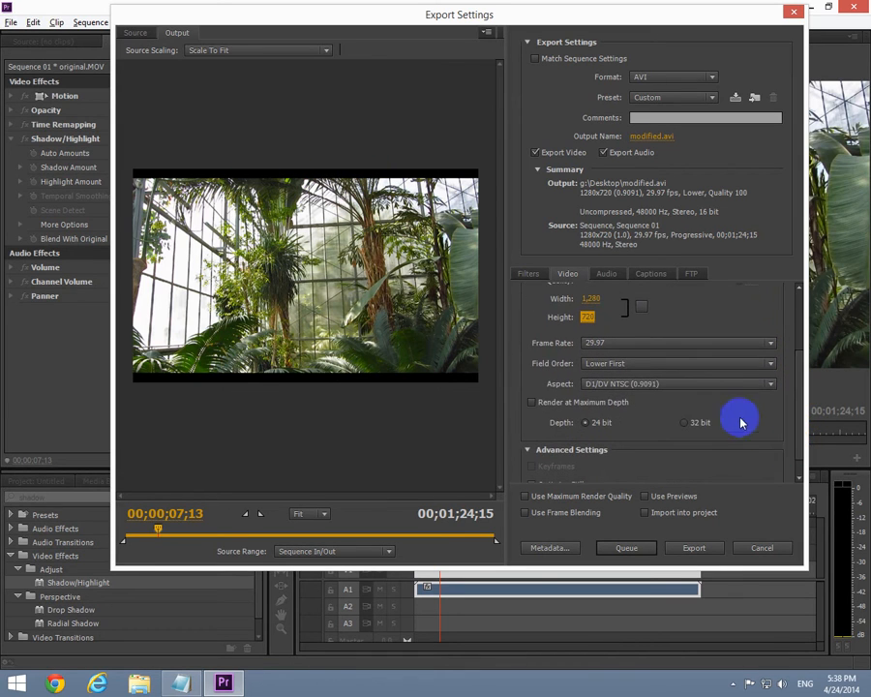
click(614, 383)
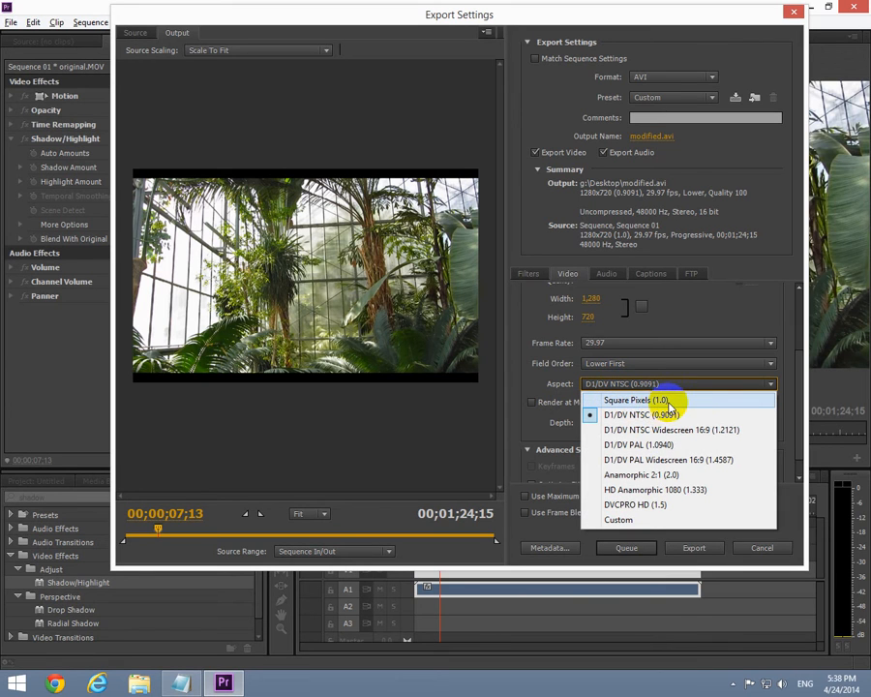
click(667, 401)
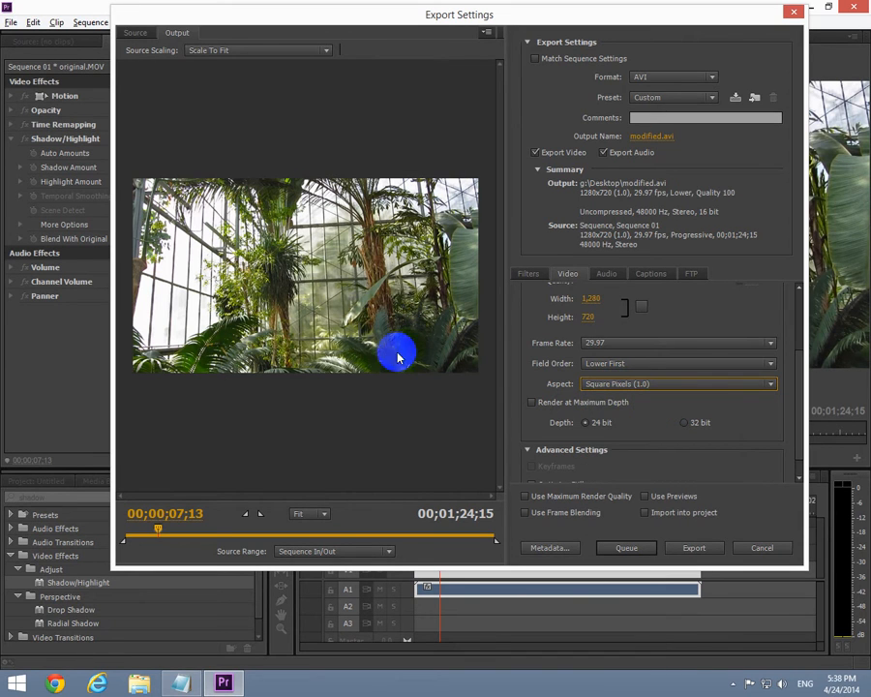
drag(801, 426, 801, 455)
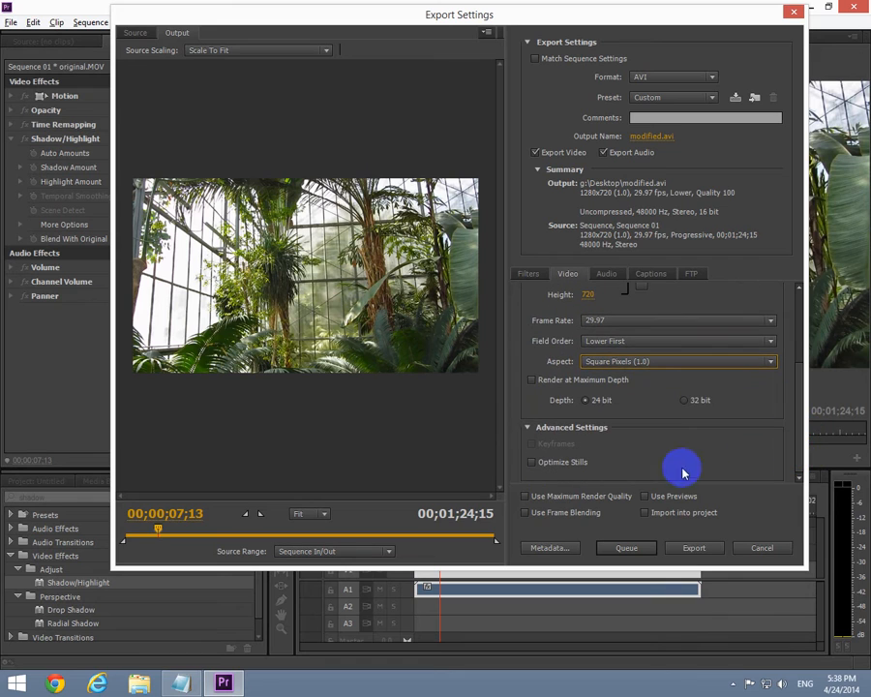
click(694, 549)
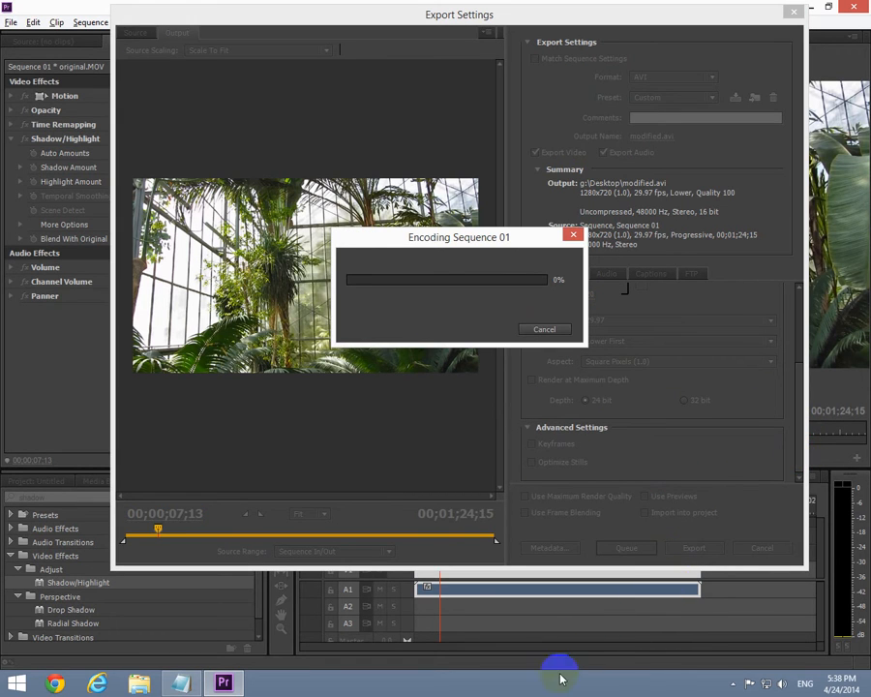
Open Task Manager to watch CPU usage during the export, and launch GPU-Z by searching the files for "gpu z .exe"
right_click(585, 687)
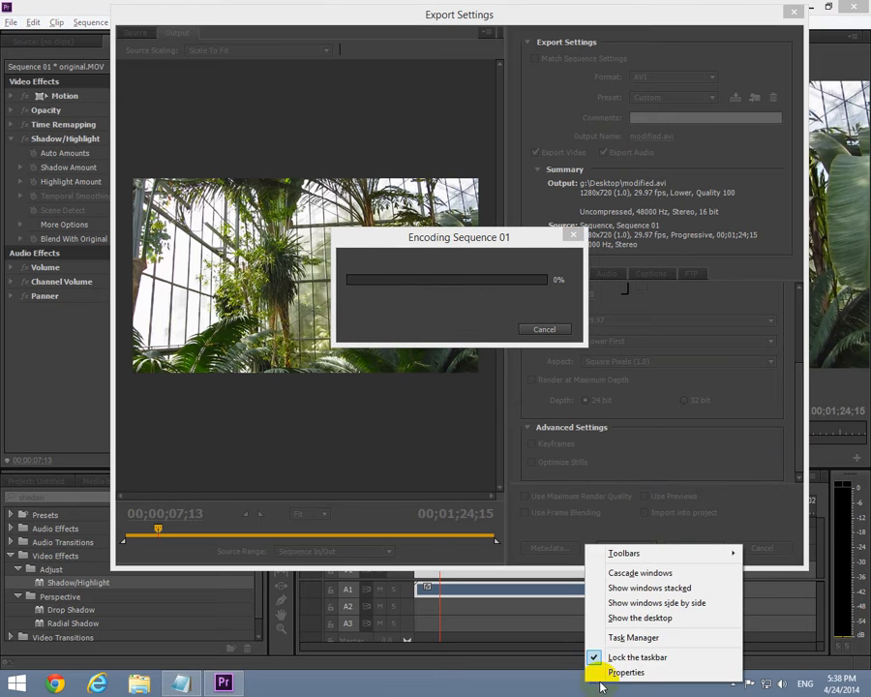
click(664, 638)
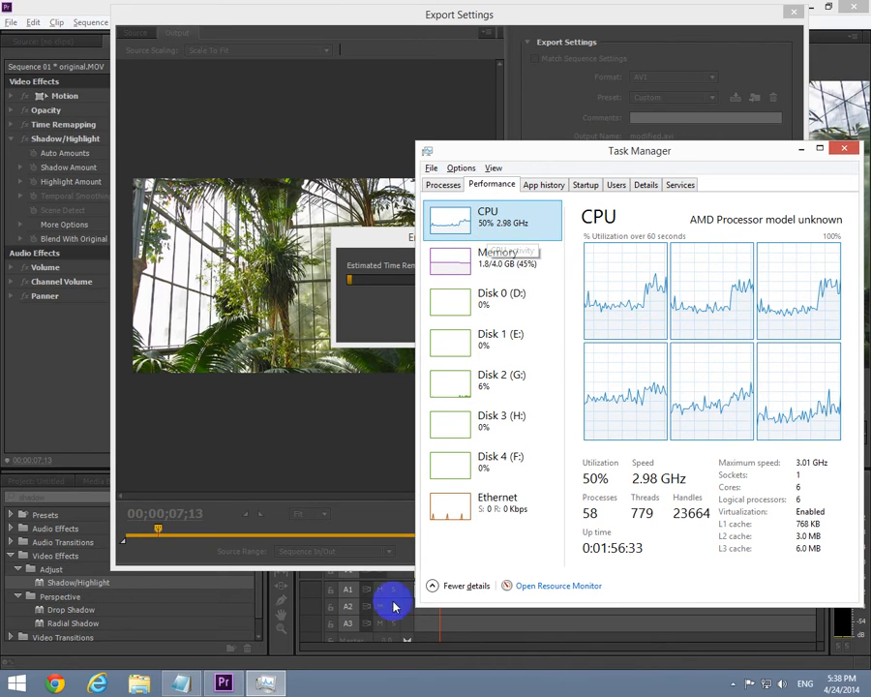
key(super+f)
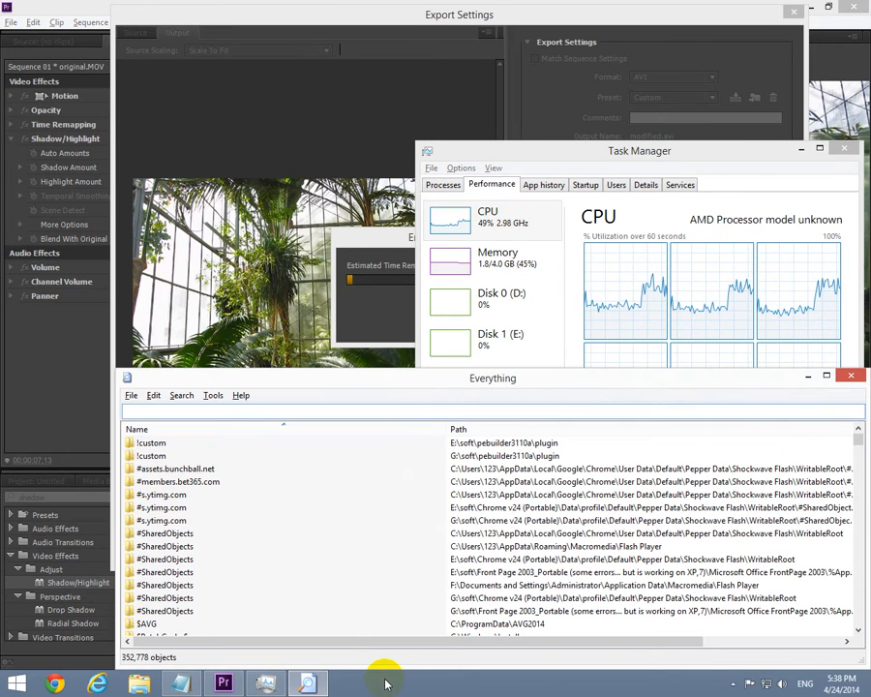
text(gpu)
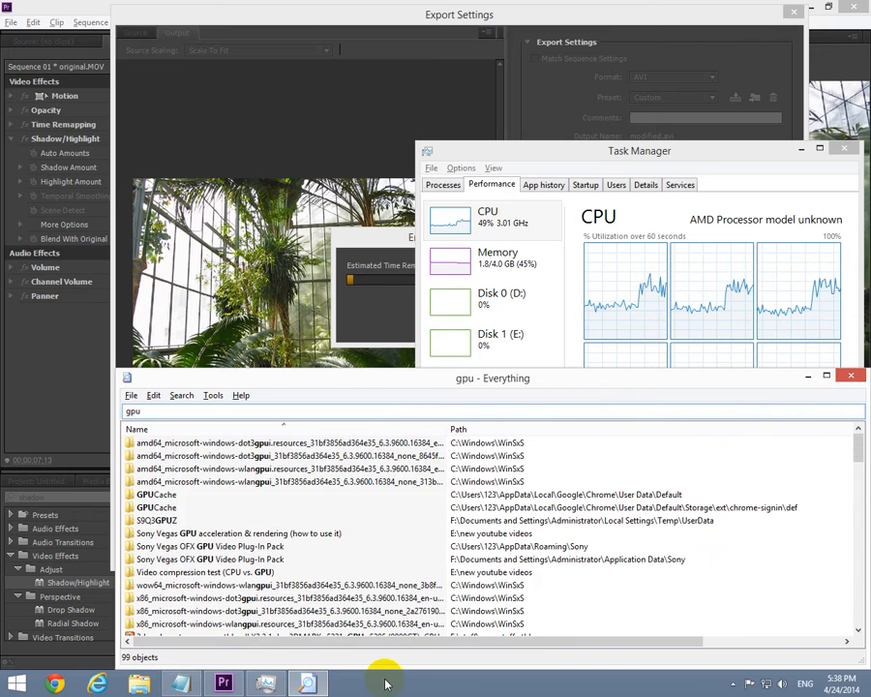
text( z .exe)
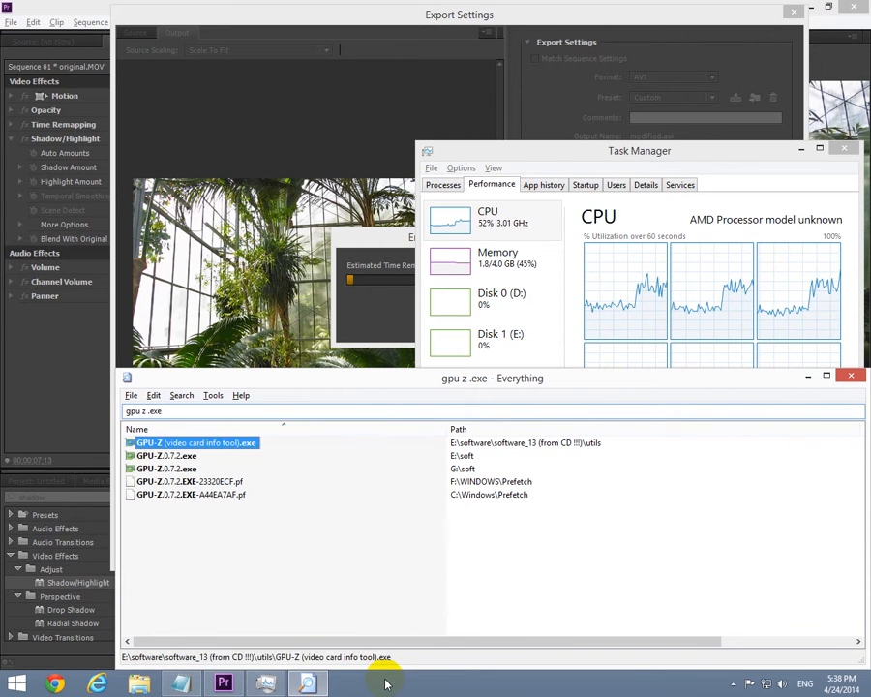
key(Down)
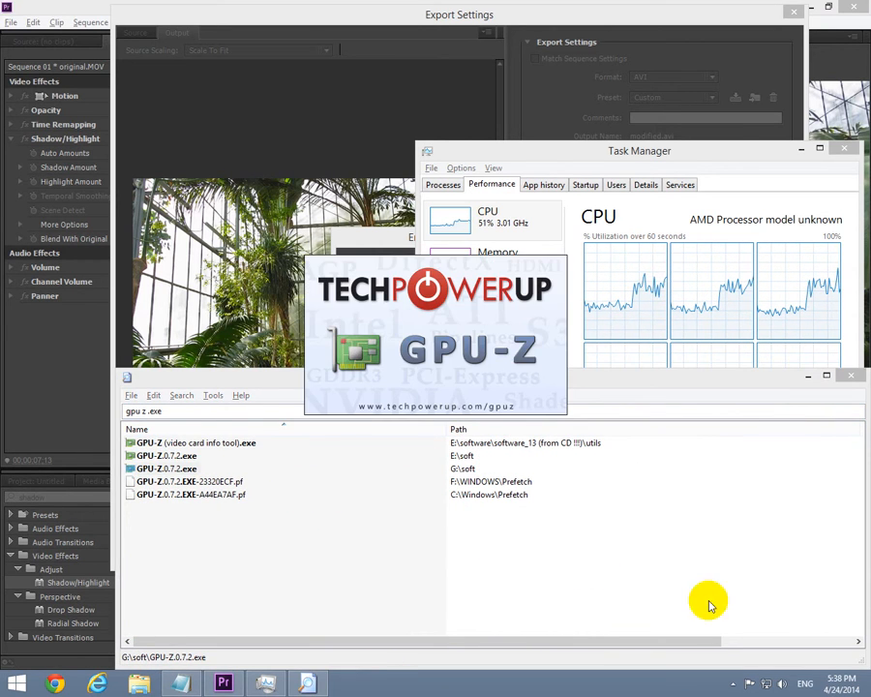
click(852, 376)
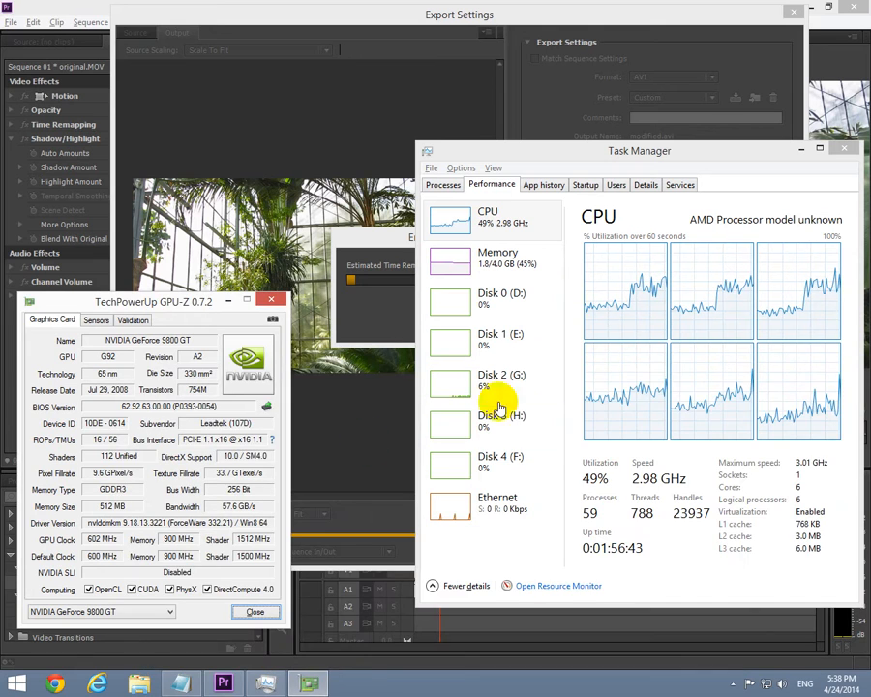
Examine the graphics card's load in the GPU-Z sensor readings, close GPU-Z and minimize Task Manager
click(97, 320)
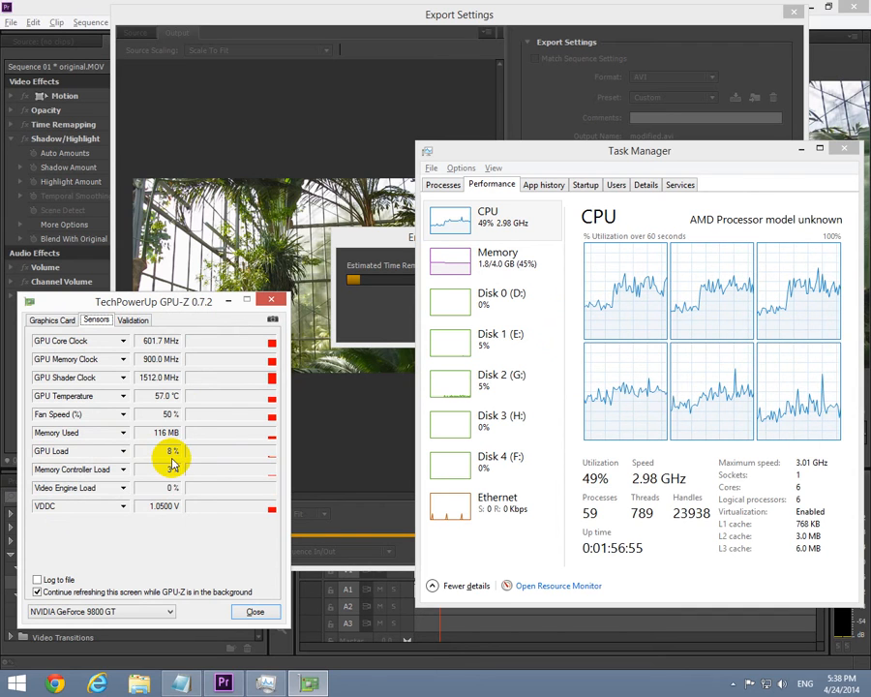
click(253, 612)
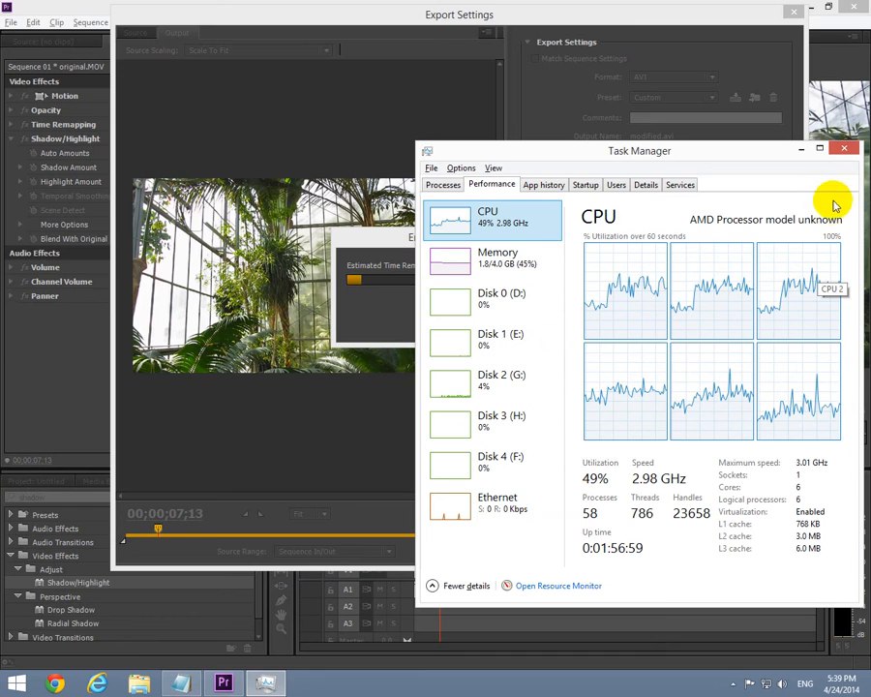
click(800, 148)
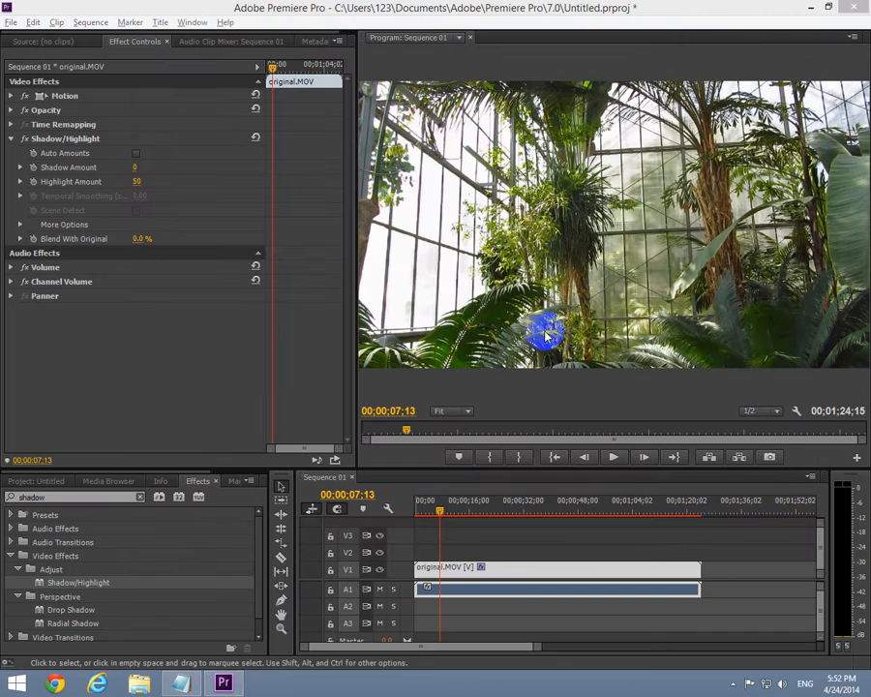
Minimize Premiere Pro and Notepad, open modified.avi from the desktop, fit its player to the right half of the screen and pause it
click(810, 7)
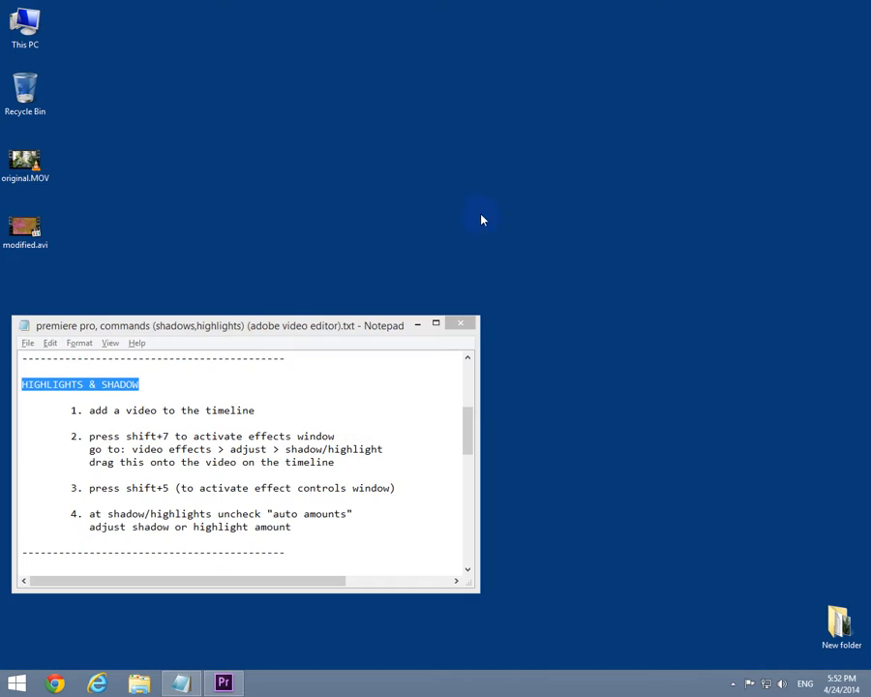
click(417, 324)
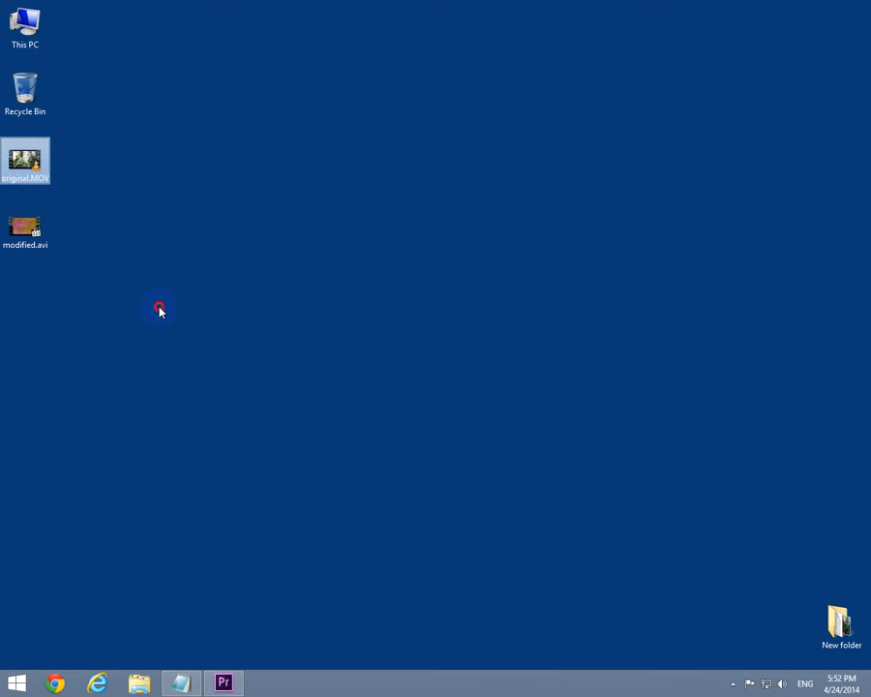
double_click(26, 226)
drag(406, 54, 870, 144)
click(578, 235)
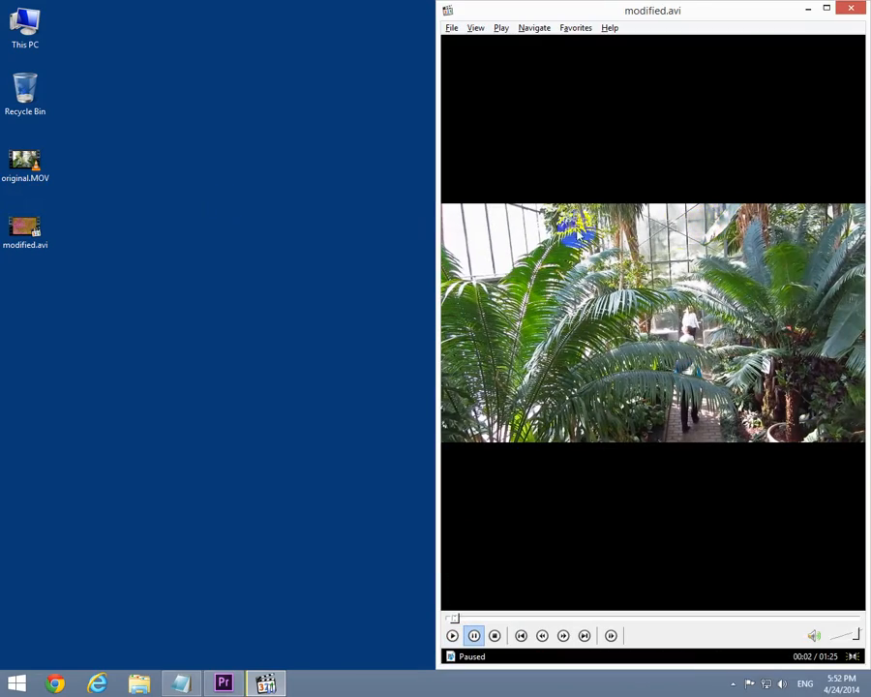
Open original.MOV from the desktop in the left half of the screen and play both videos side by side to compare them
click(8, 164)
double_click(24, 160)
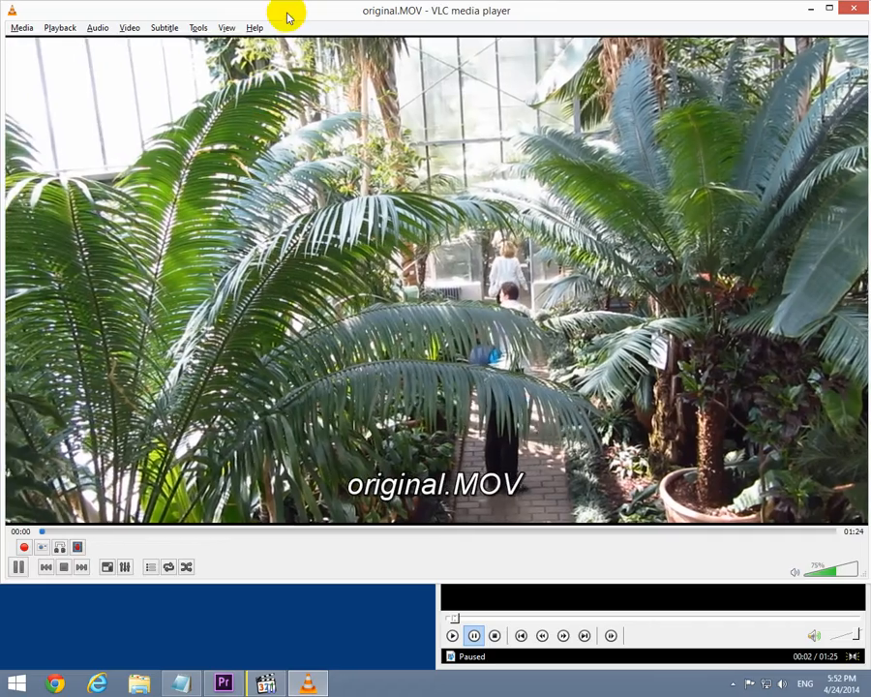
drag(284, 15, 2, 74)
click(356, 236)
click(592, 253)
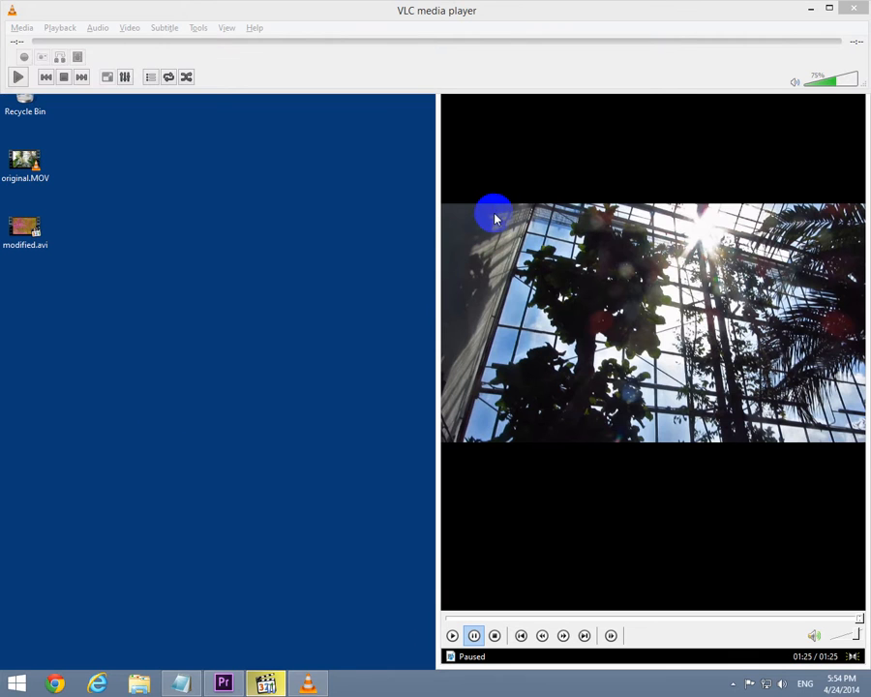
Close both video players and switch back to Premiere Pro
click(852, 9)
click(854, 17)
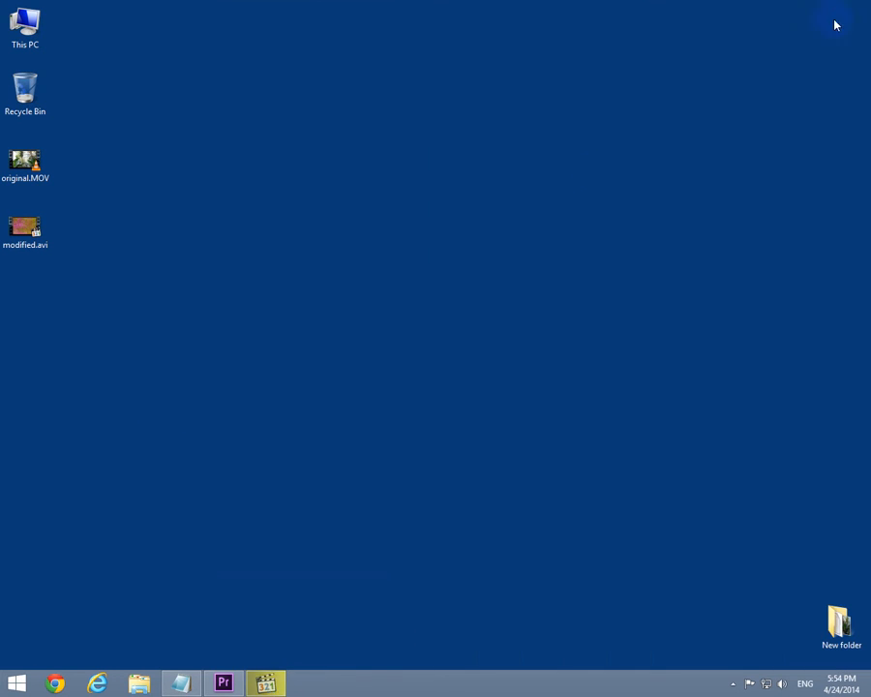
click(220, 683)
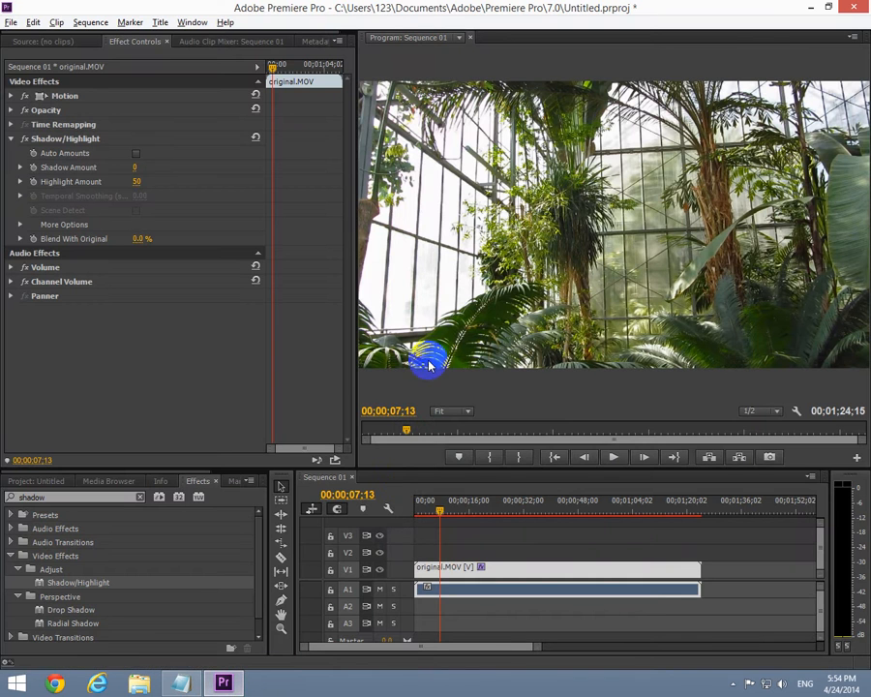